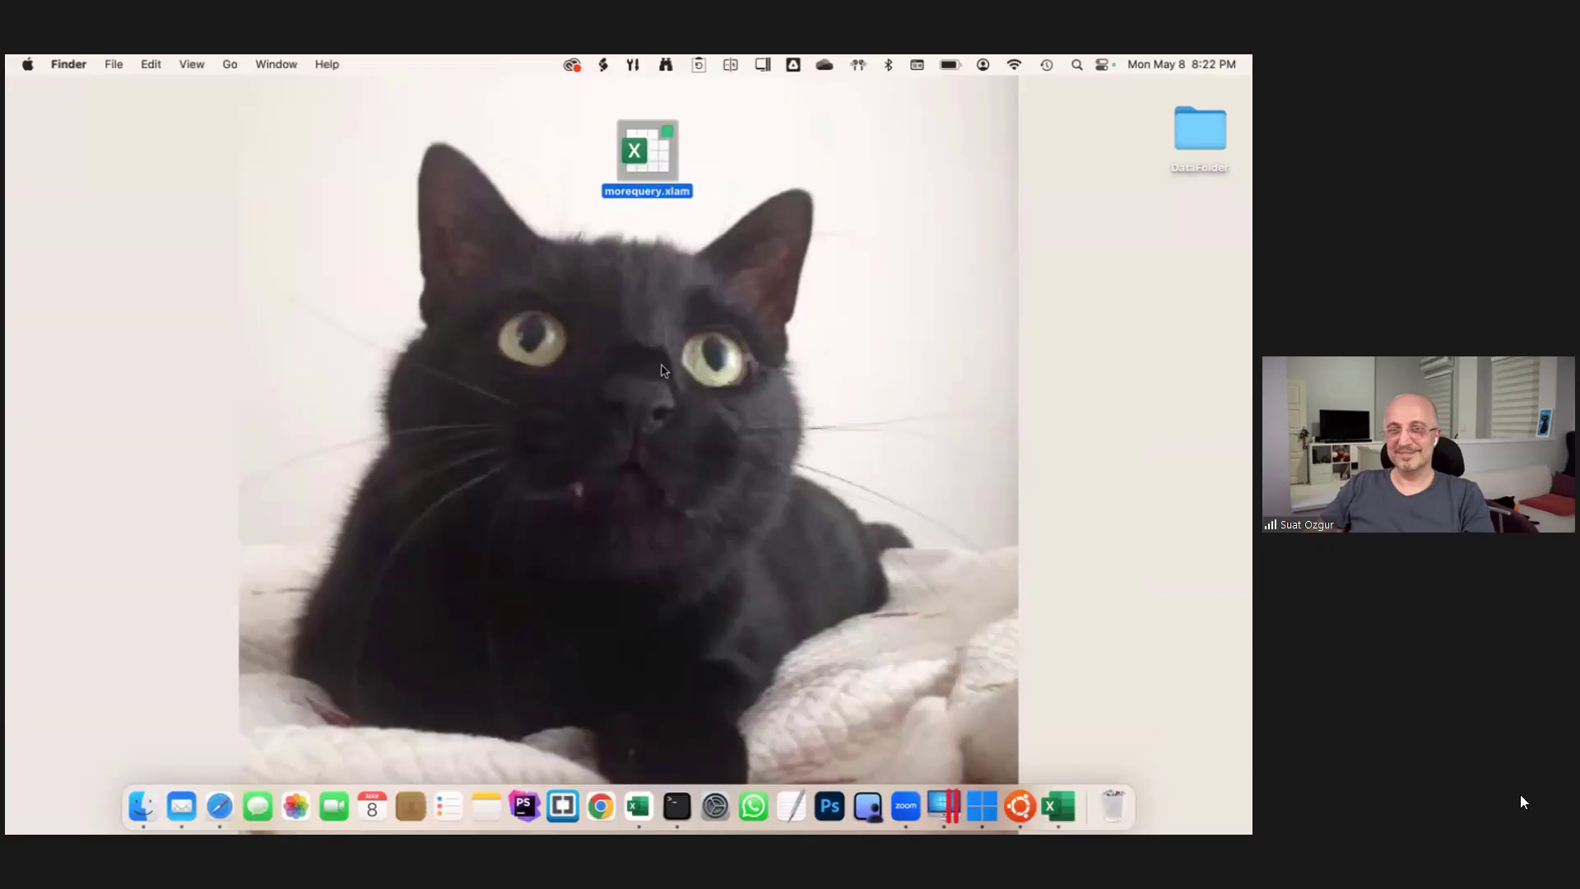
- Launch Excel from the Dock to start a blank workbook
left_click(637, 806)
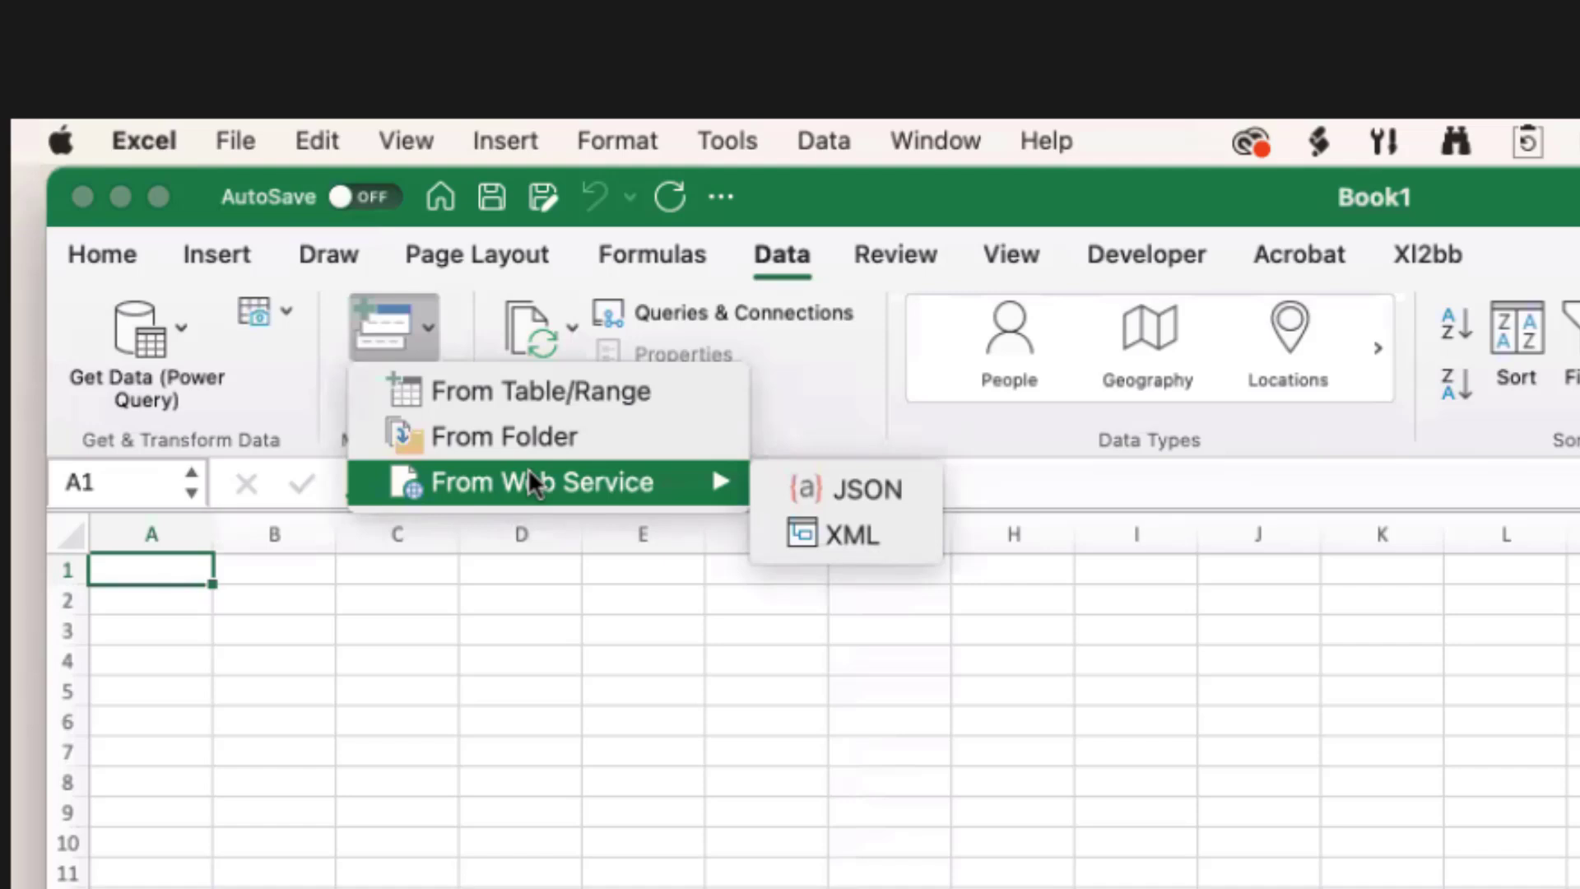
- Enter the headers a1, a2 and a3 across the first row
left_click(193, 571)
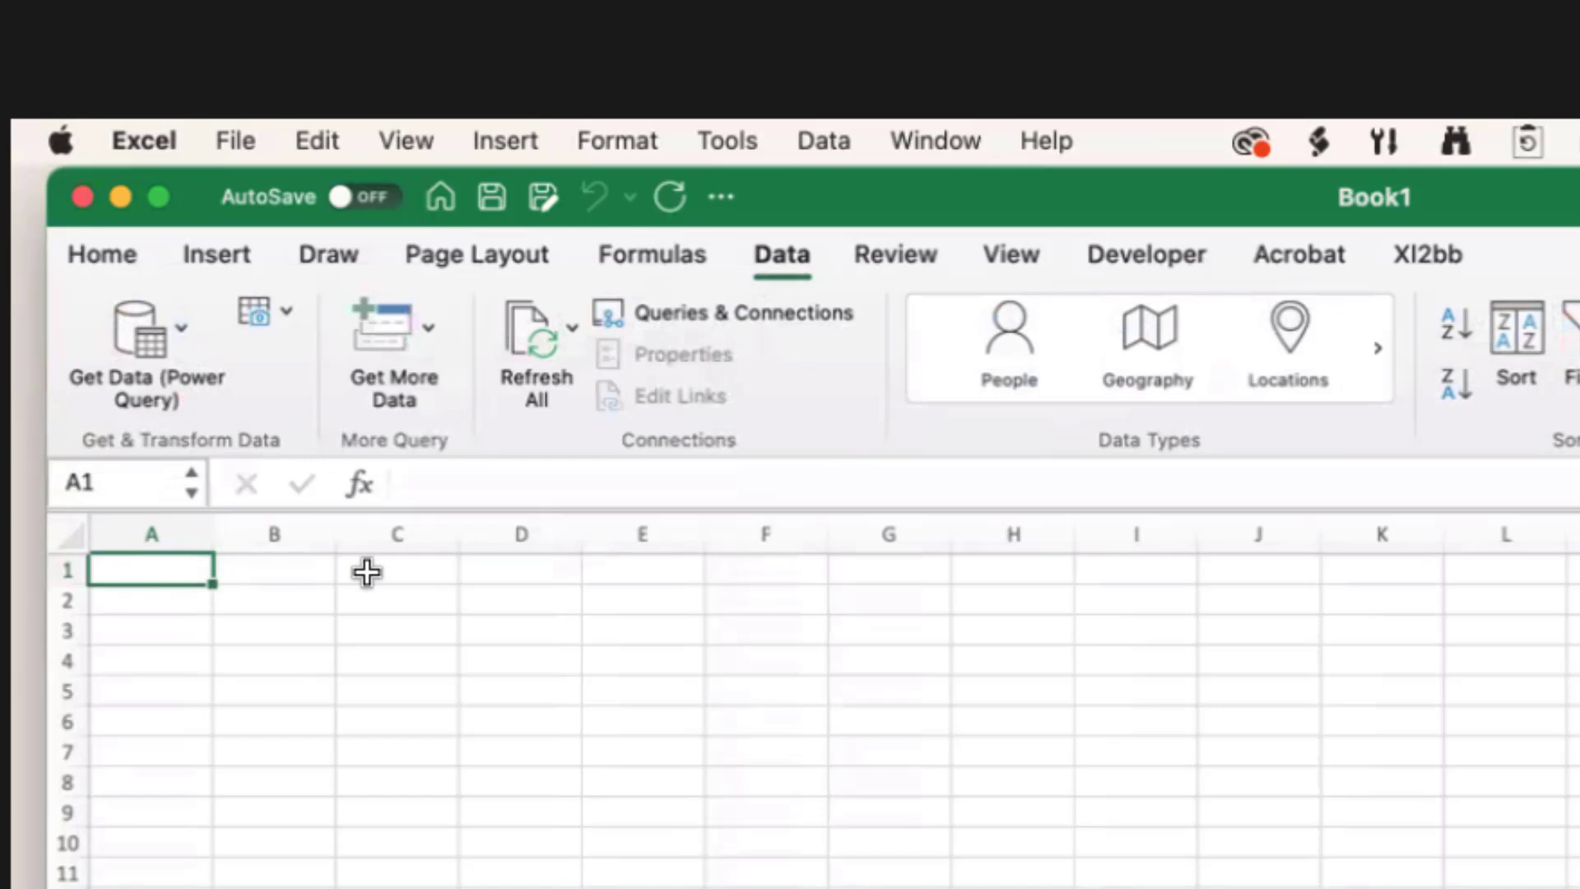
type("a1")
key("Tab")
type("a")
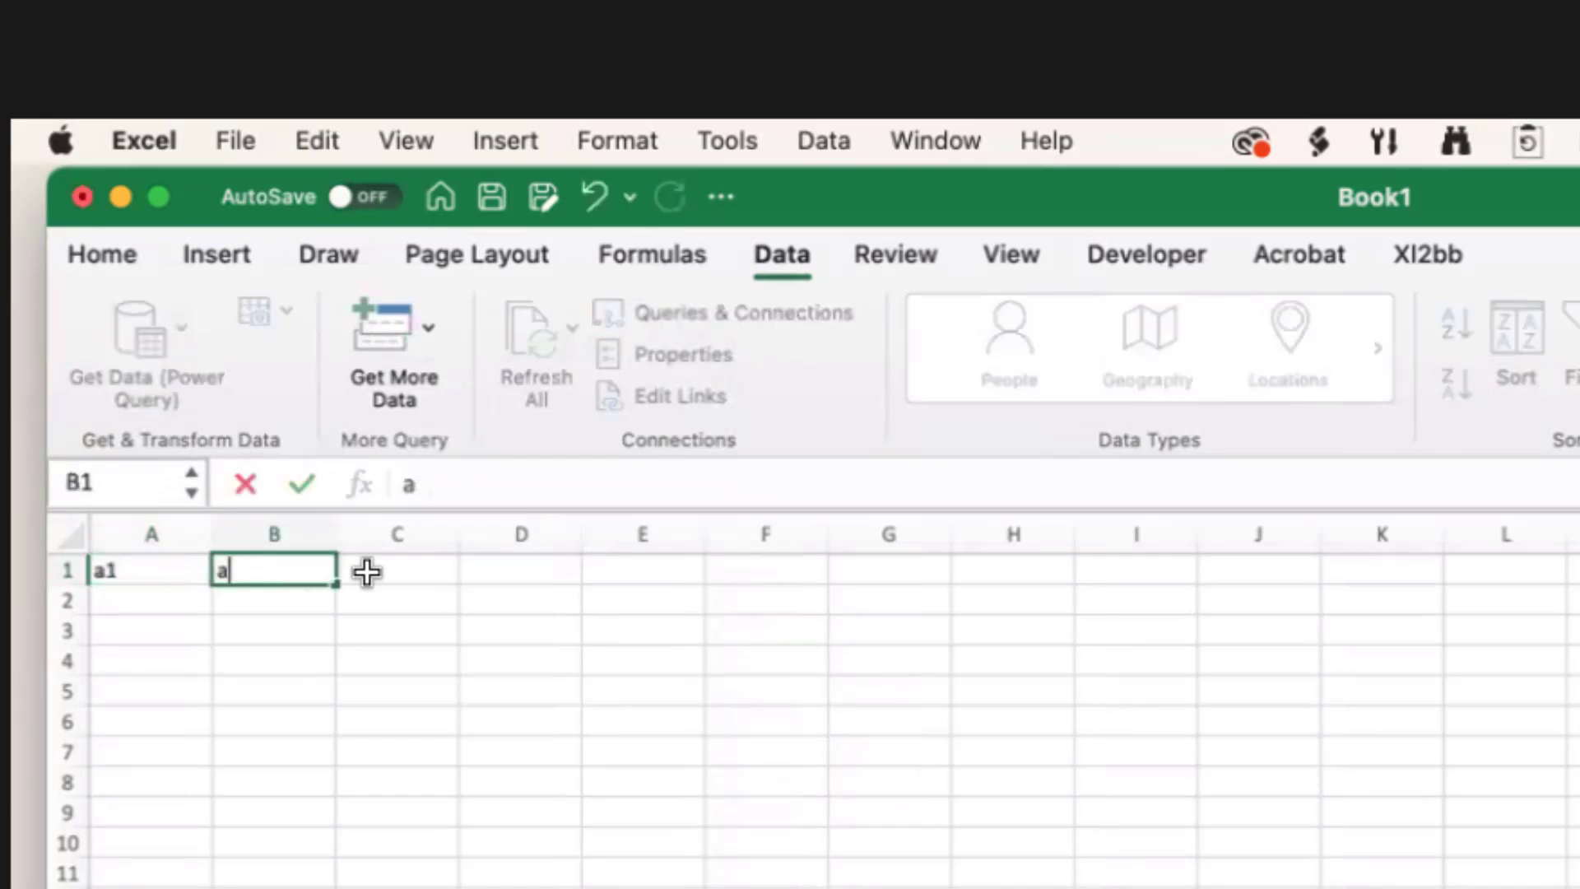
type("2")
key("Tab")
type("a3")
key("Return")
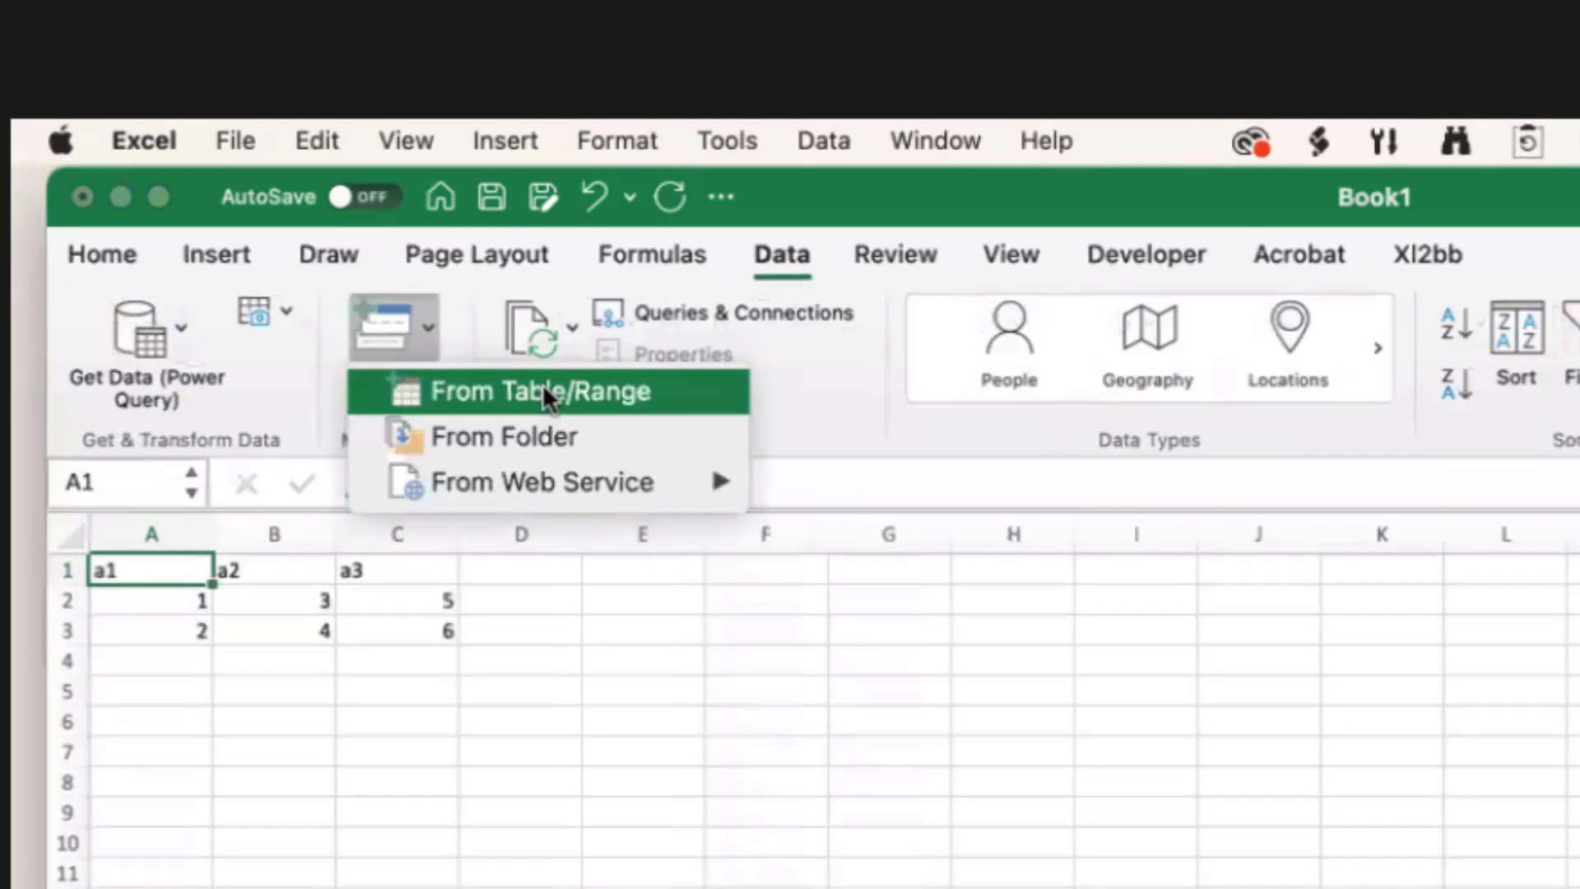
- Turn A1:C3 into a table with headers via From Table/Range
left_click(543, 401)
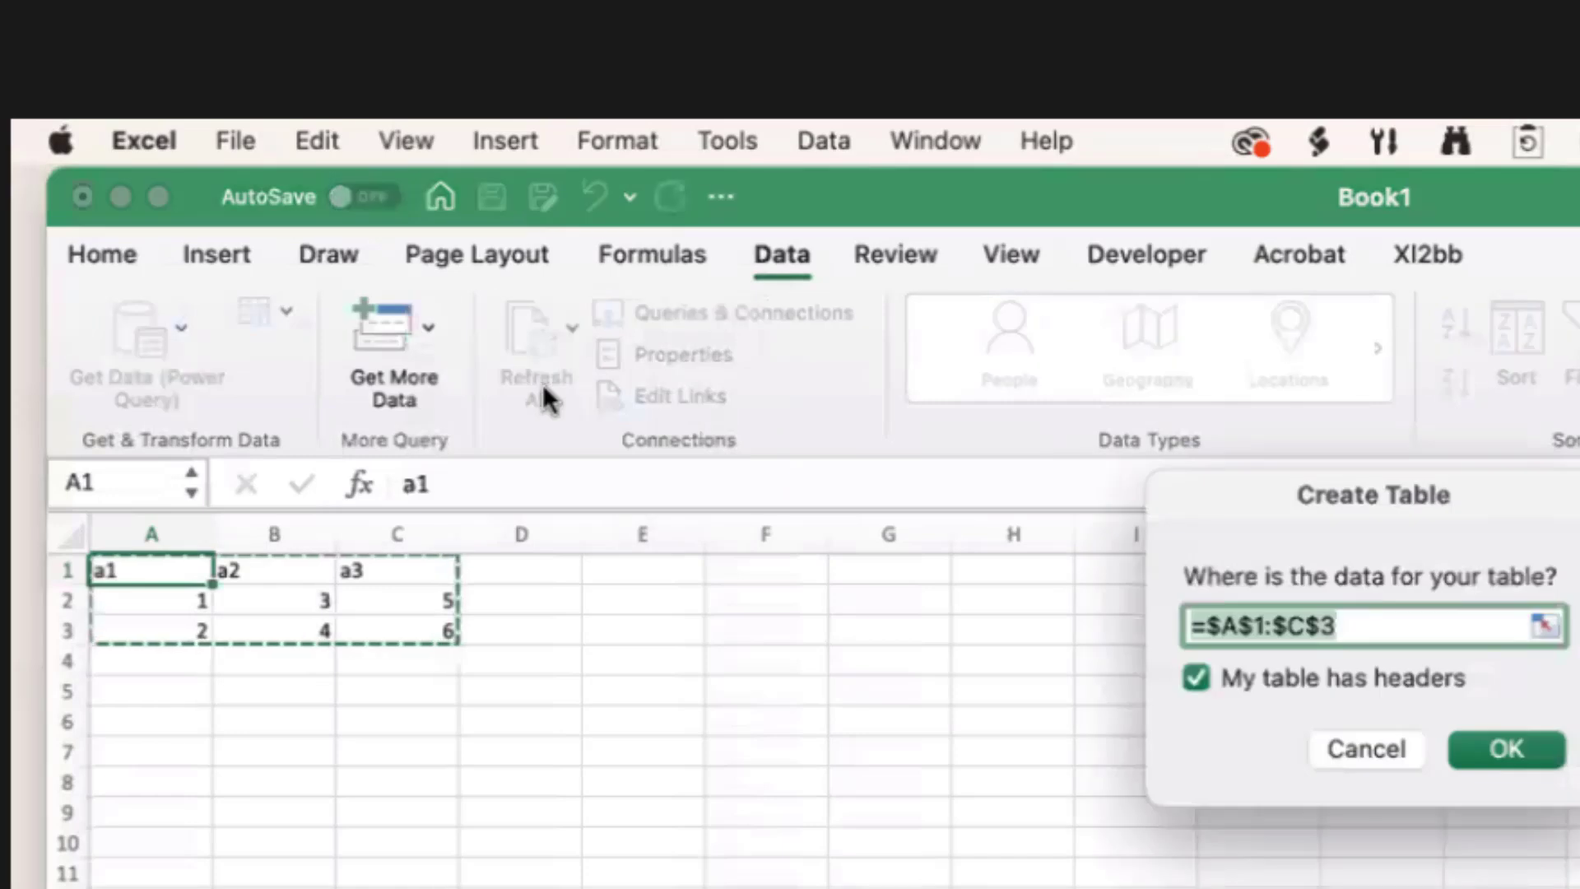
left_click_drag(1384, 494, 839, 702)
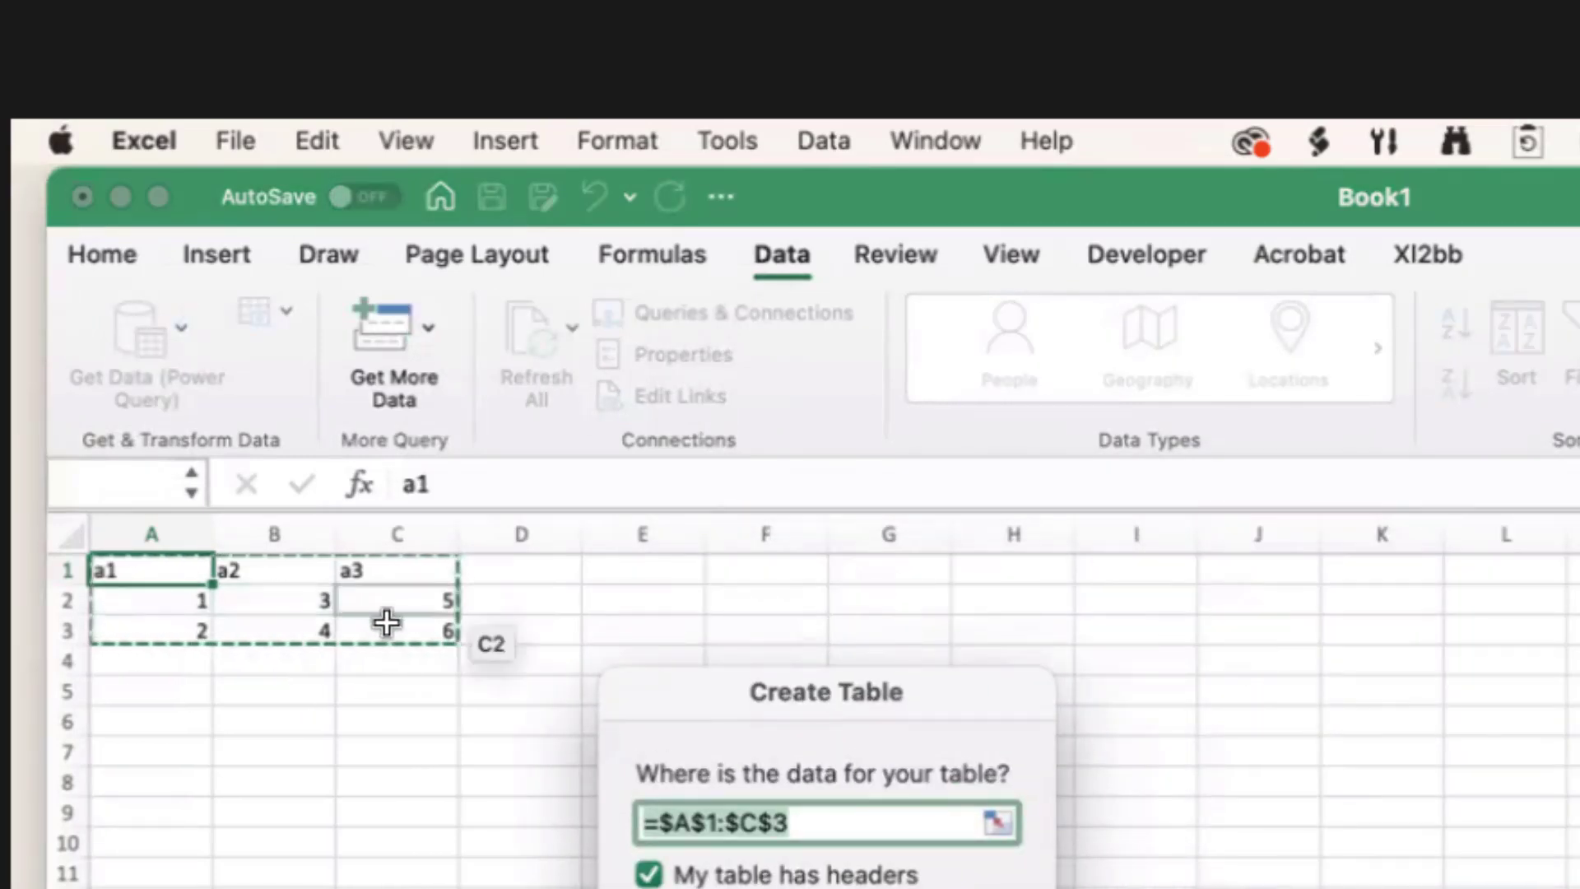
key("Return")
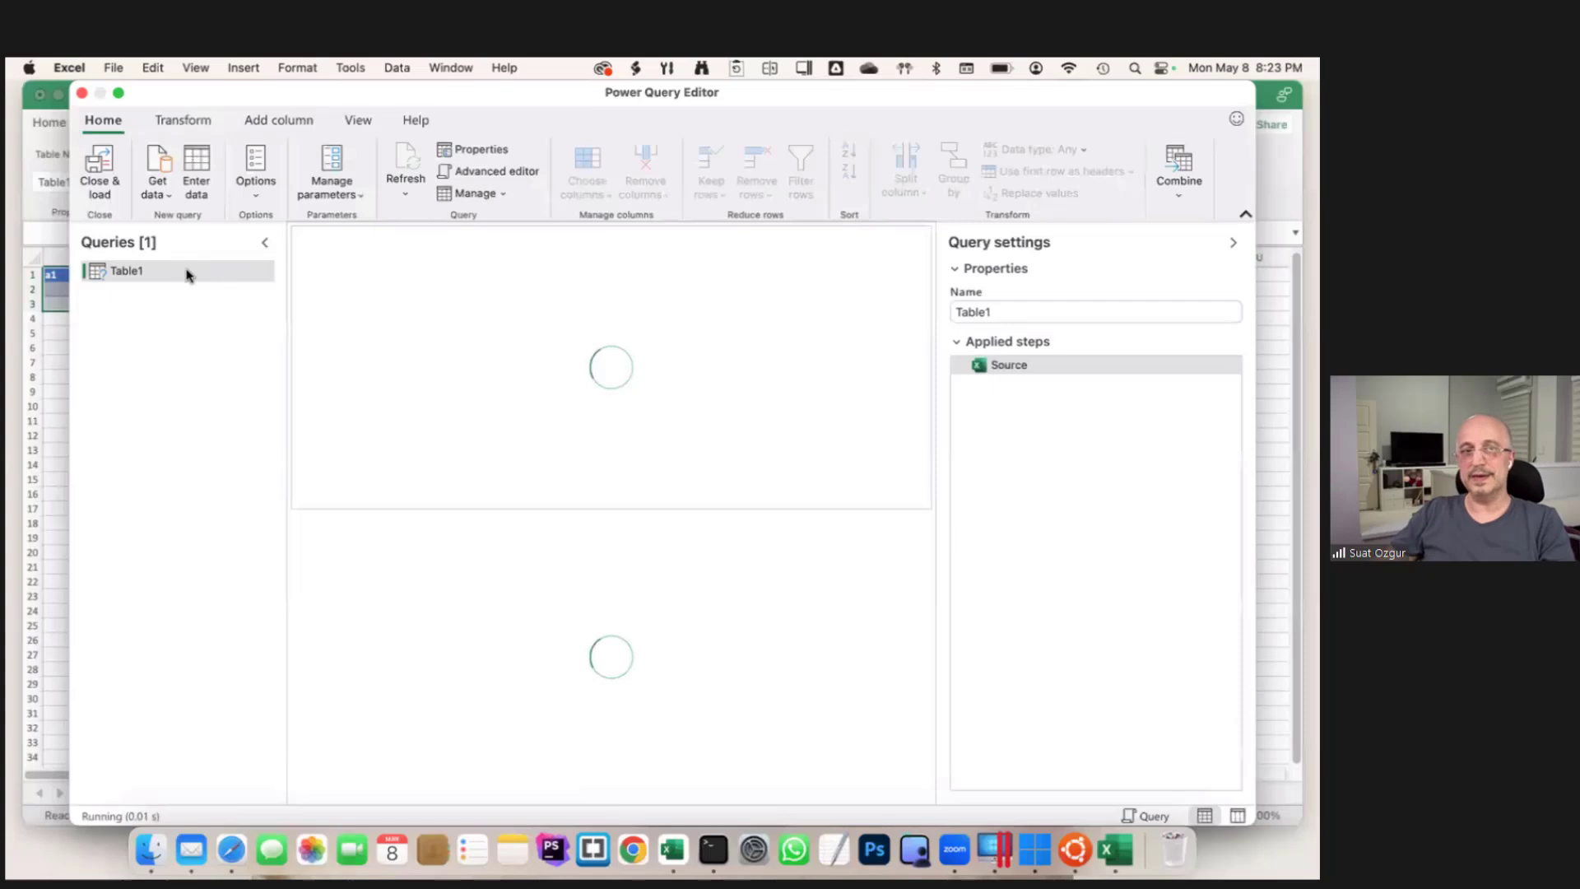
- Add a Custom column with the formula [a1] + 10
left_click(183, 120)
left_click(278, 120)
left_click(99, 163)
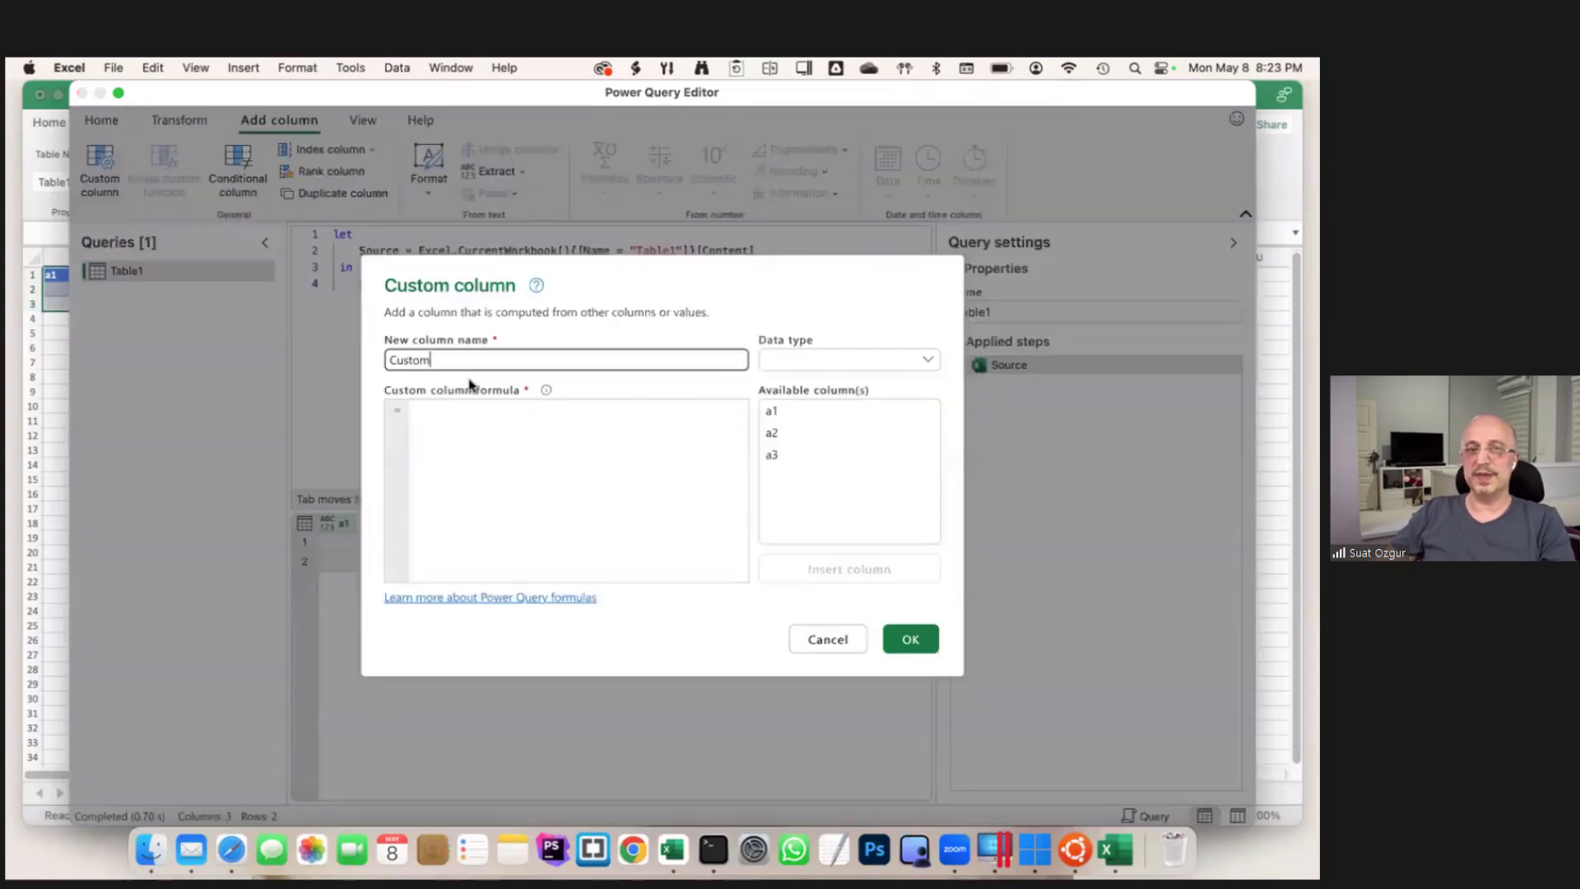
double_click(787, 415)
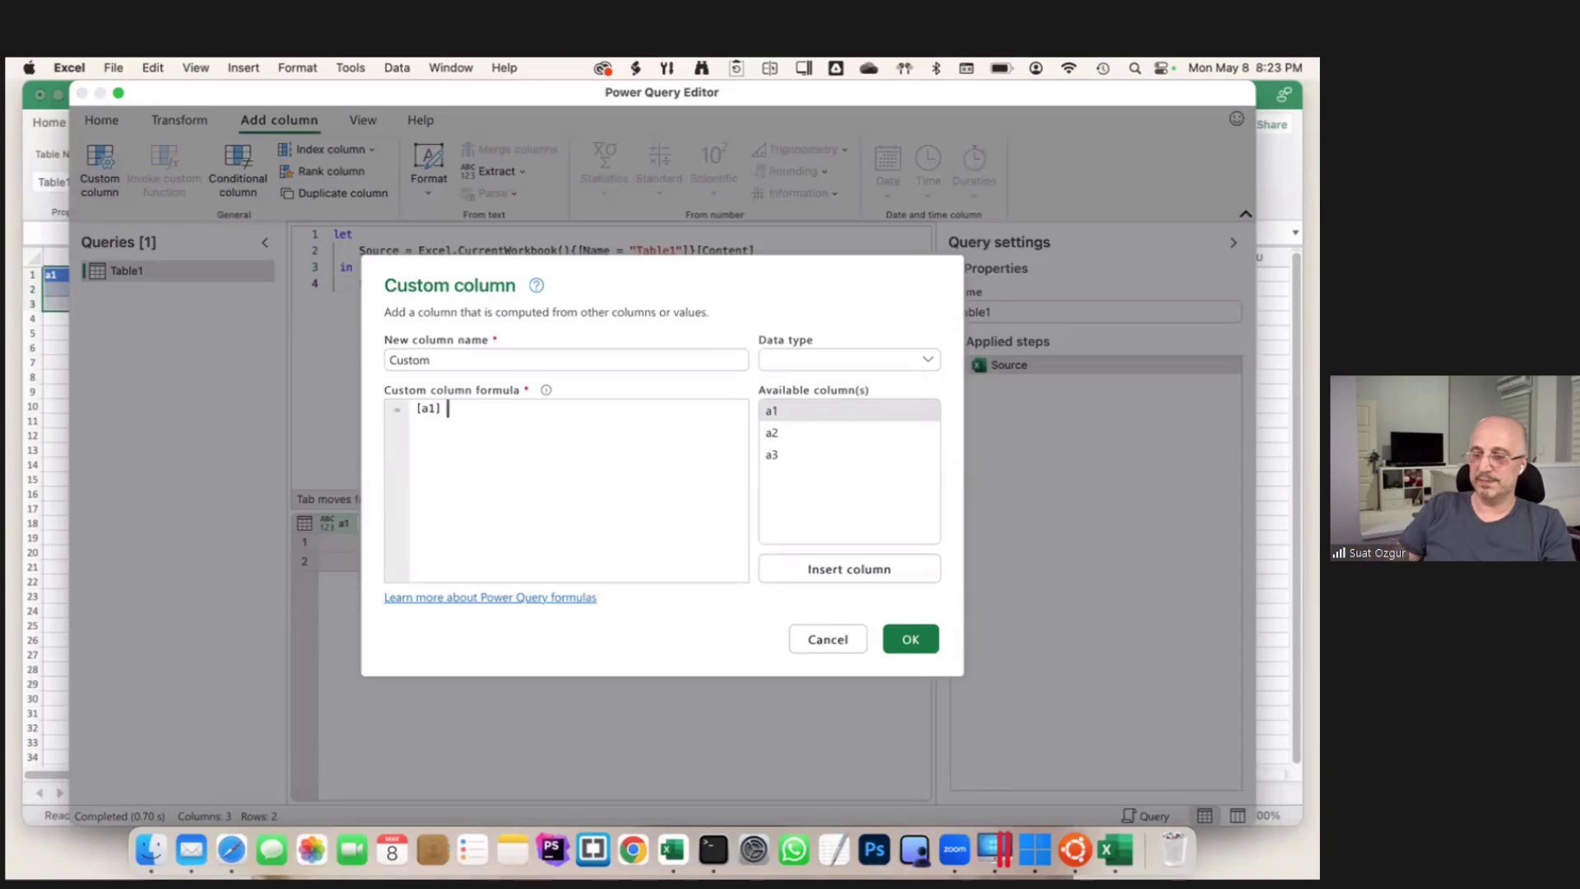
type("+ 1")
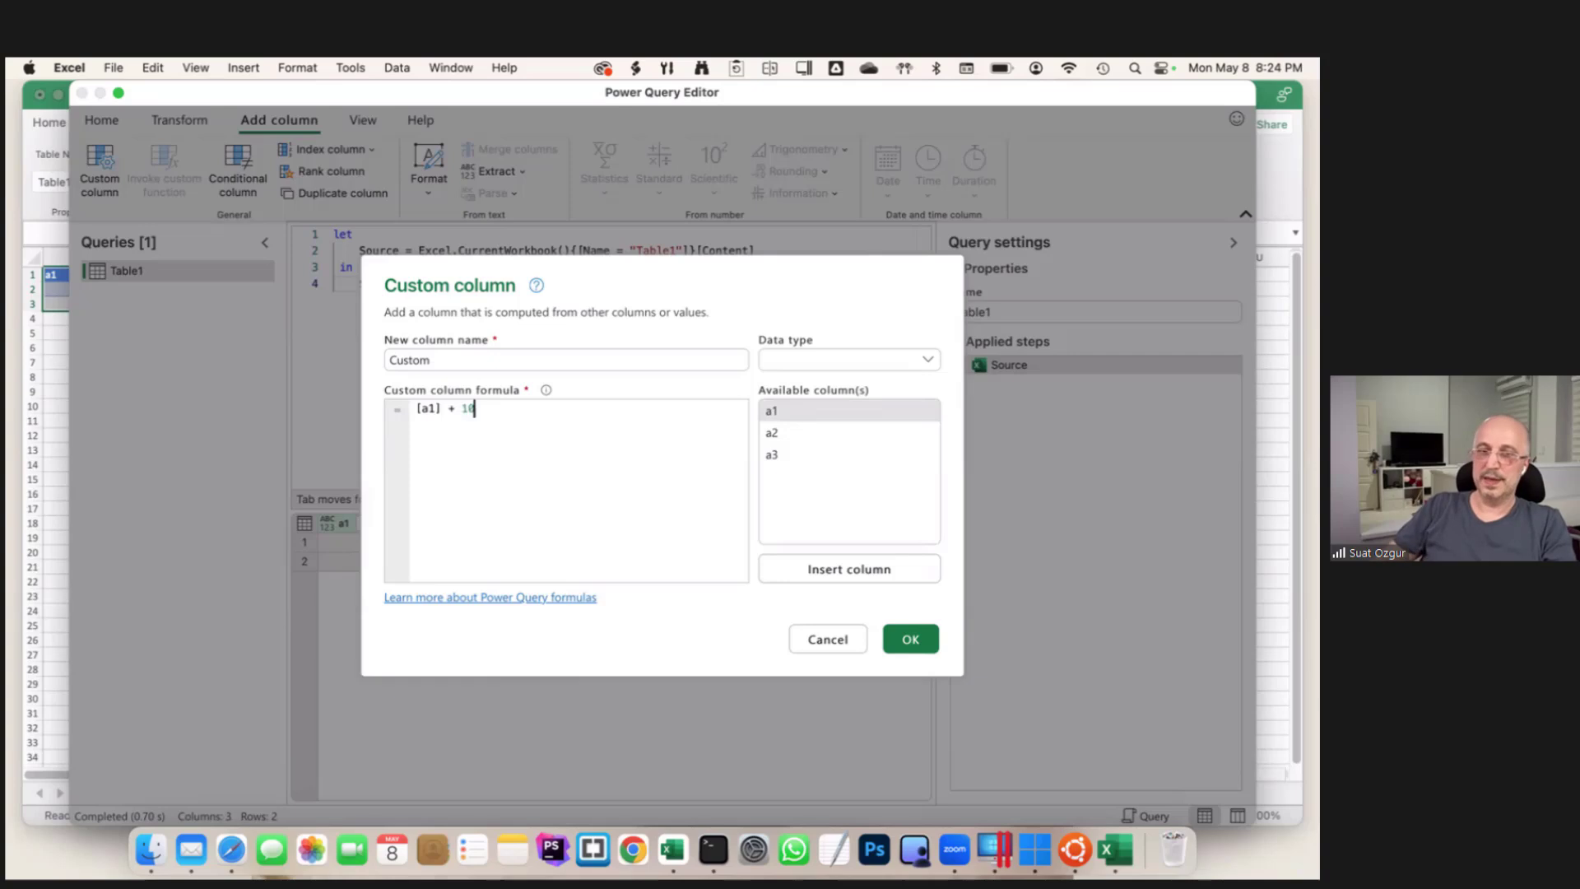
type("0")
key("Return")
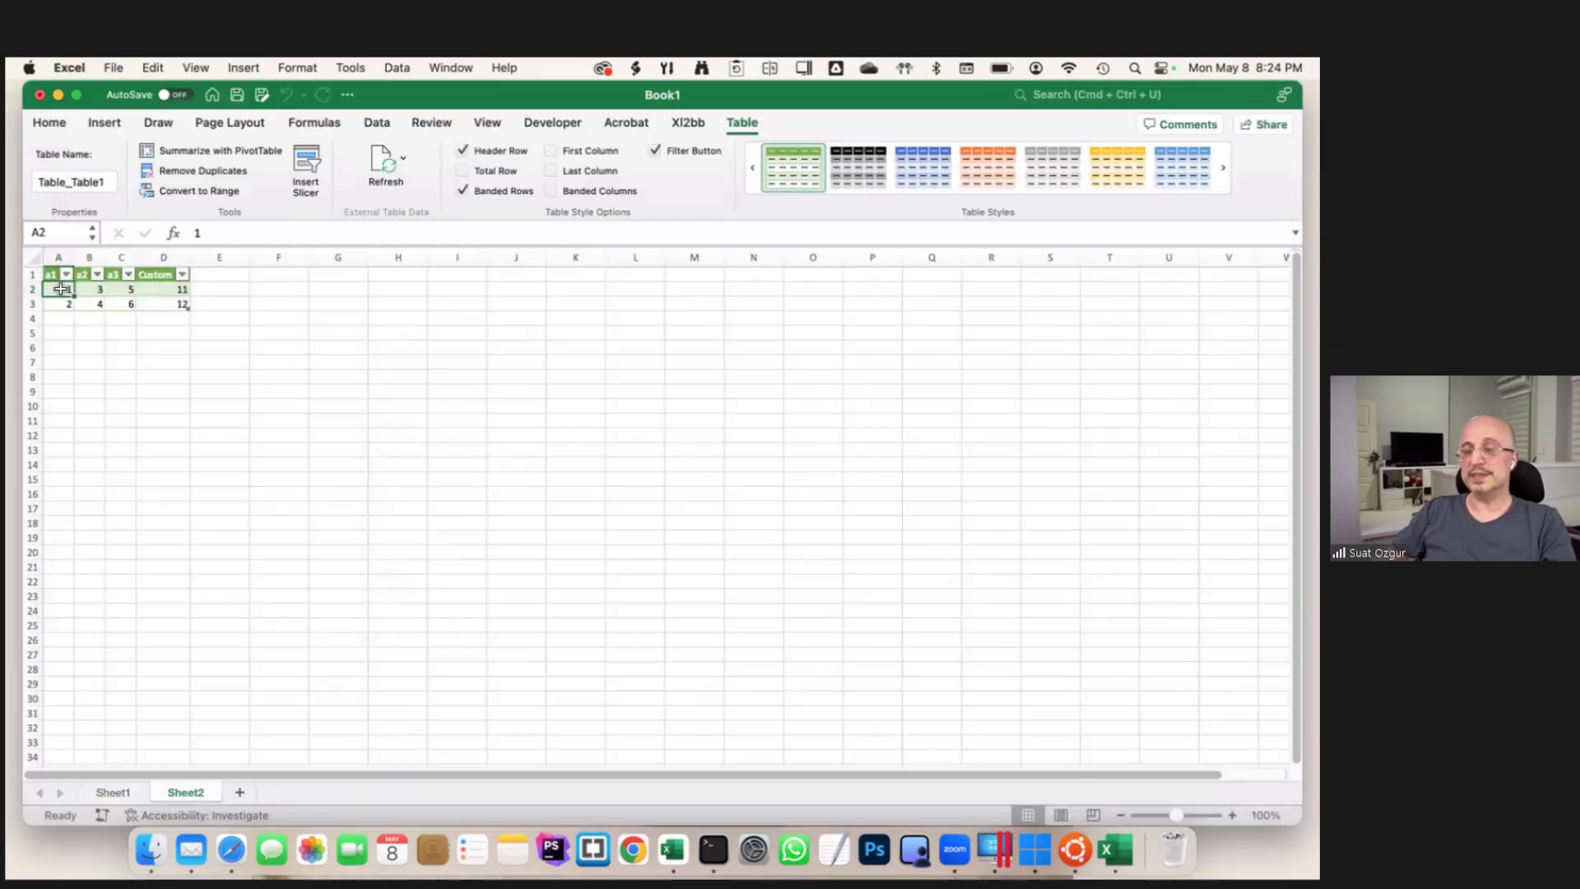
- From Sheet1, start a From Folder query using the pasted datafolder path
left_click(123, 793)
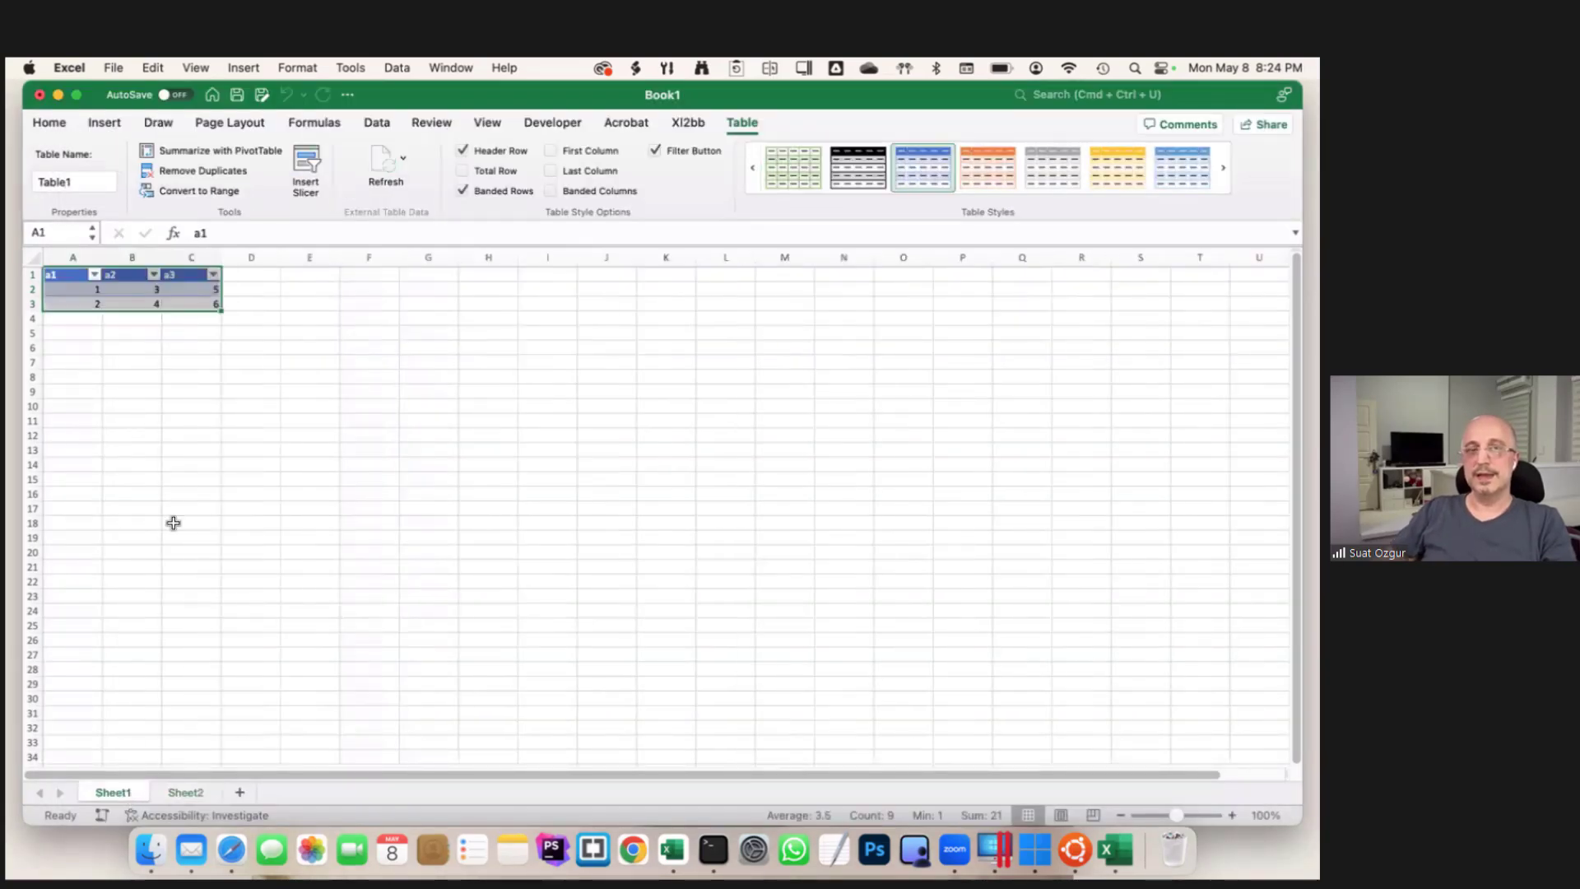
left_click(376, 123)
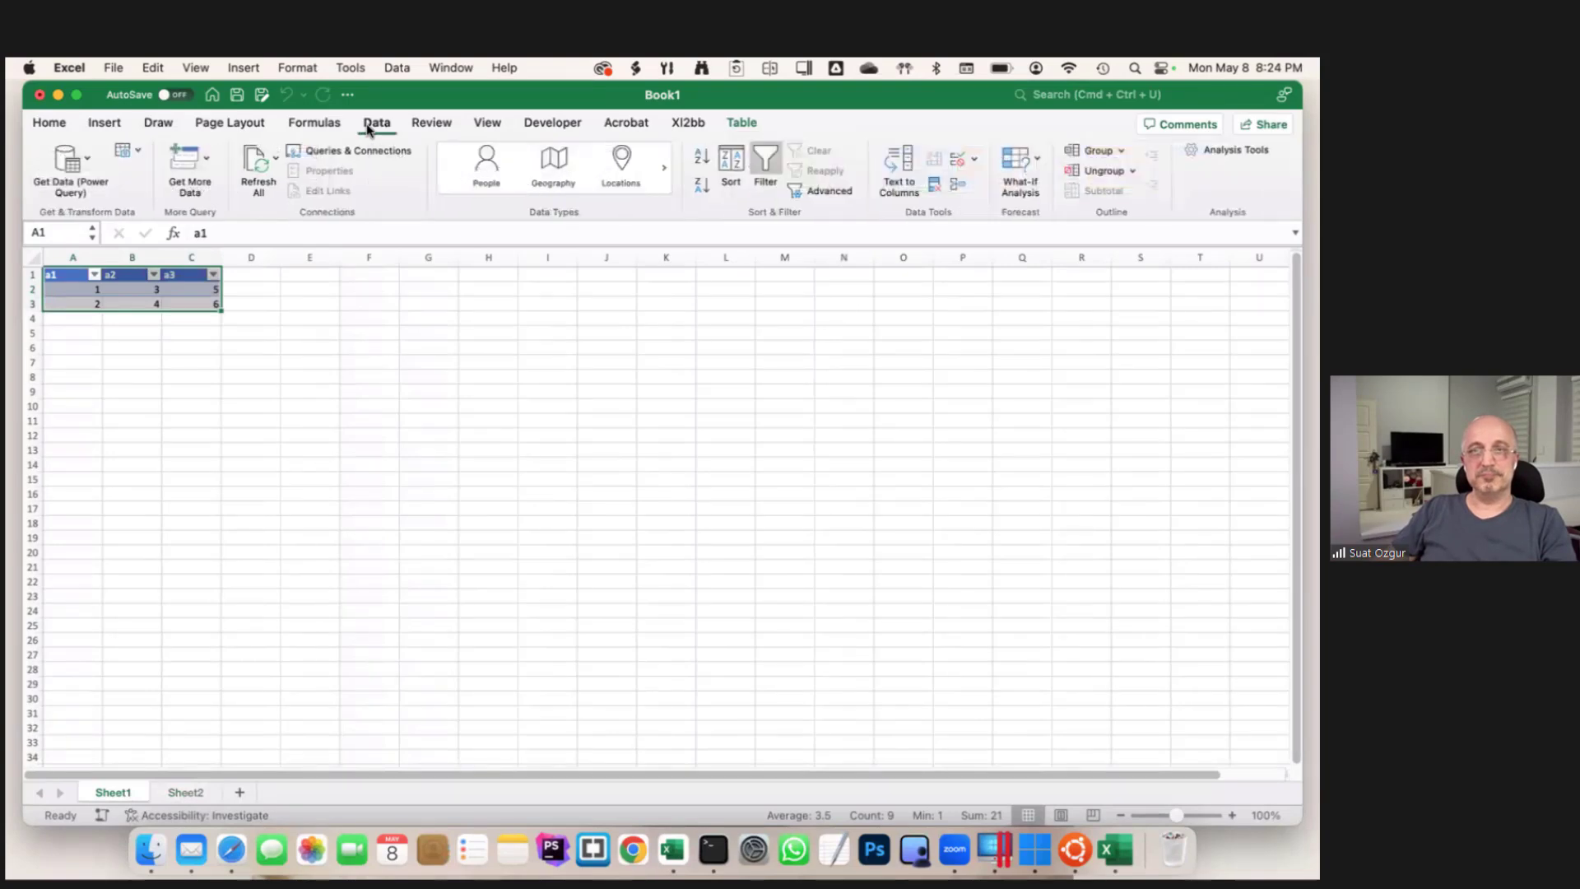
left_click(211, 167)
left_click(239, 209)
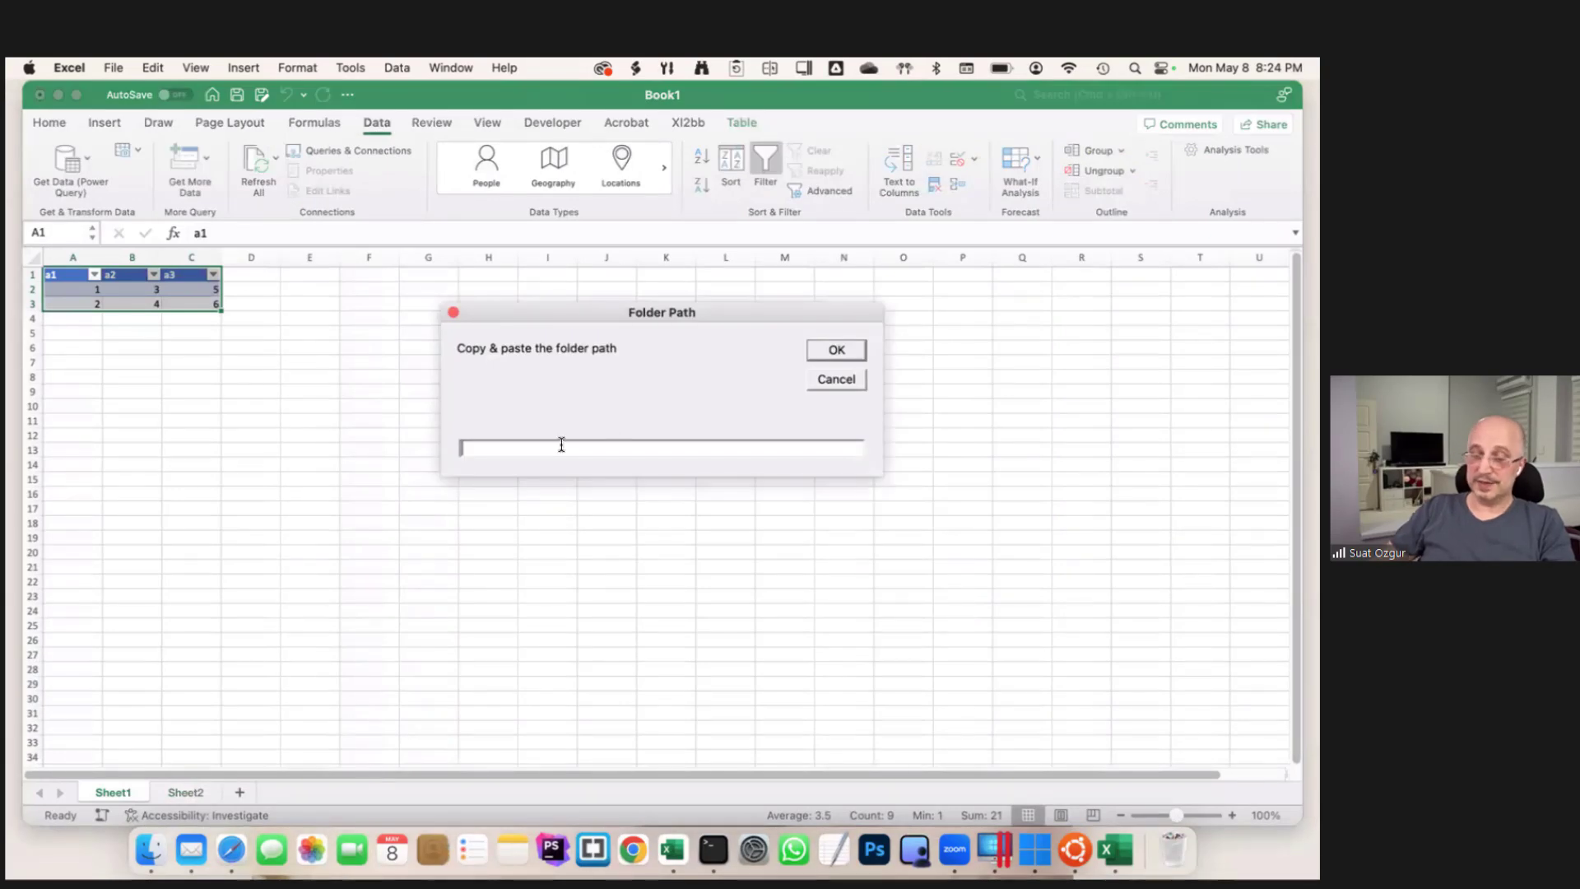
type("/users/cuma/desktop/datafolder")
left_click_drag(670, 449, 438, 445)
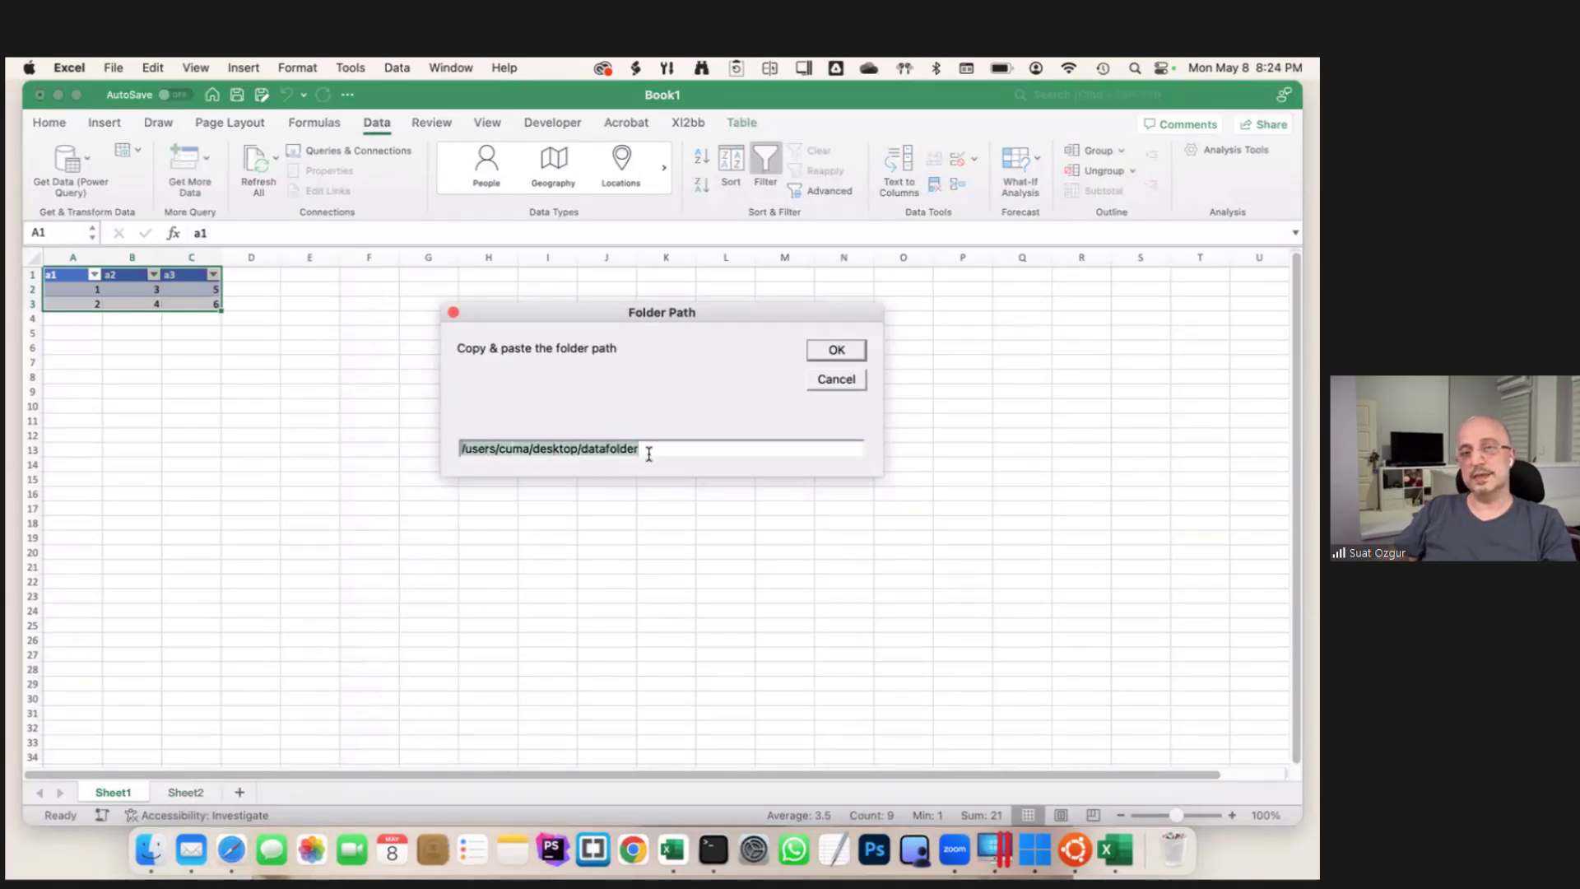
left_click(839, 352)
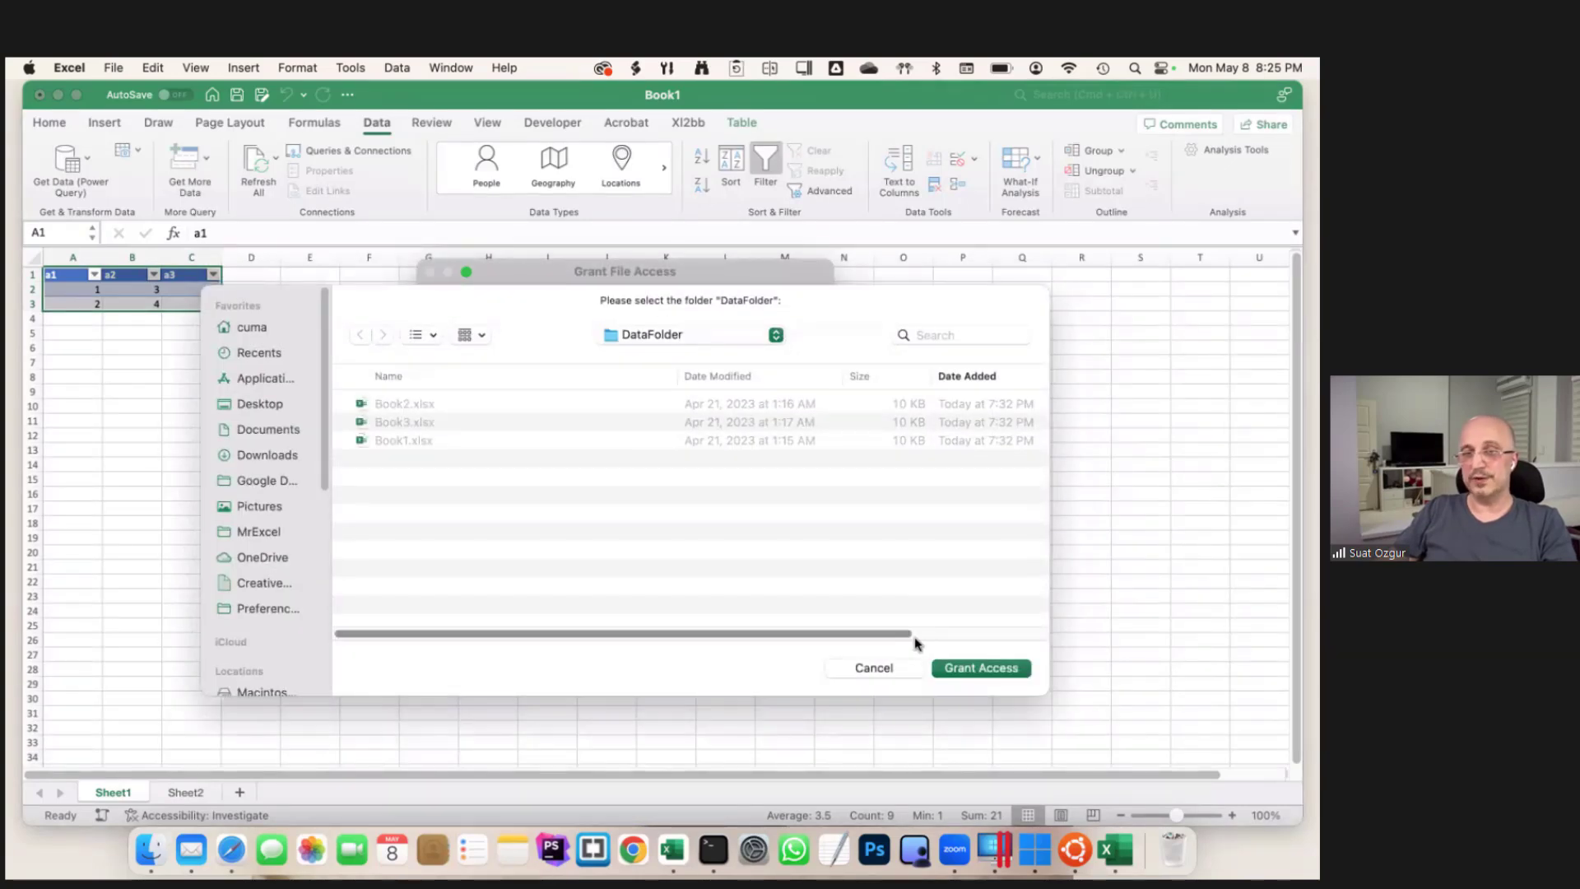
- Grant access to DataFolder and filter out the .DS_Store file by Extension
left_click(978, 668)
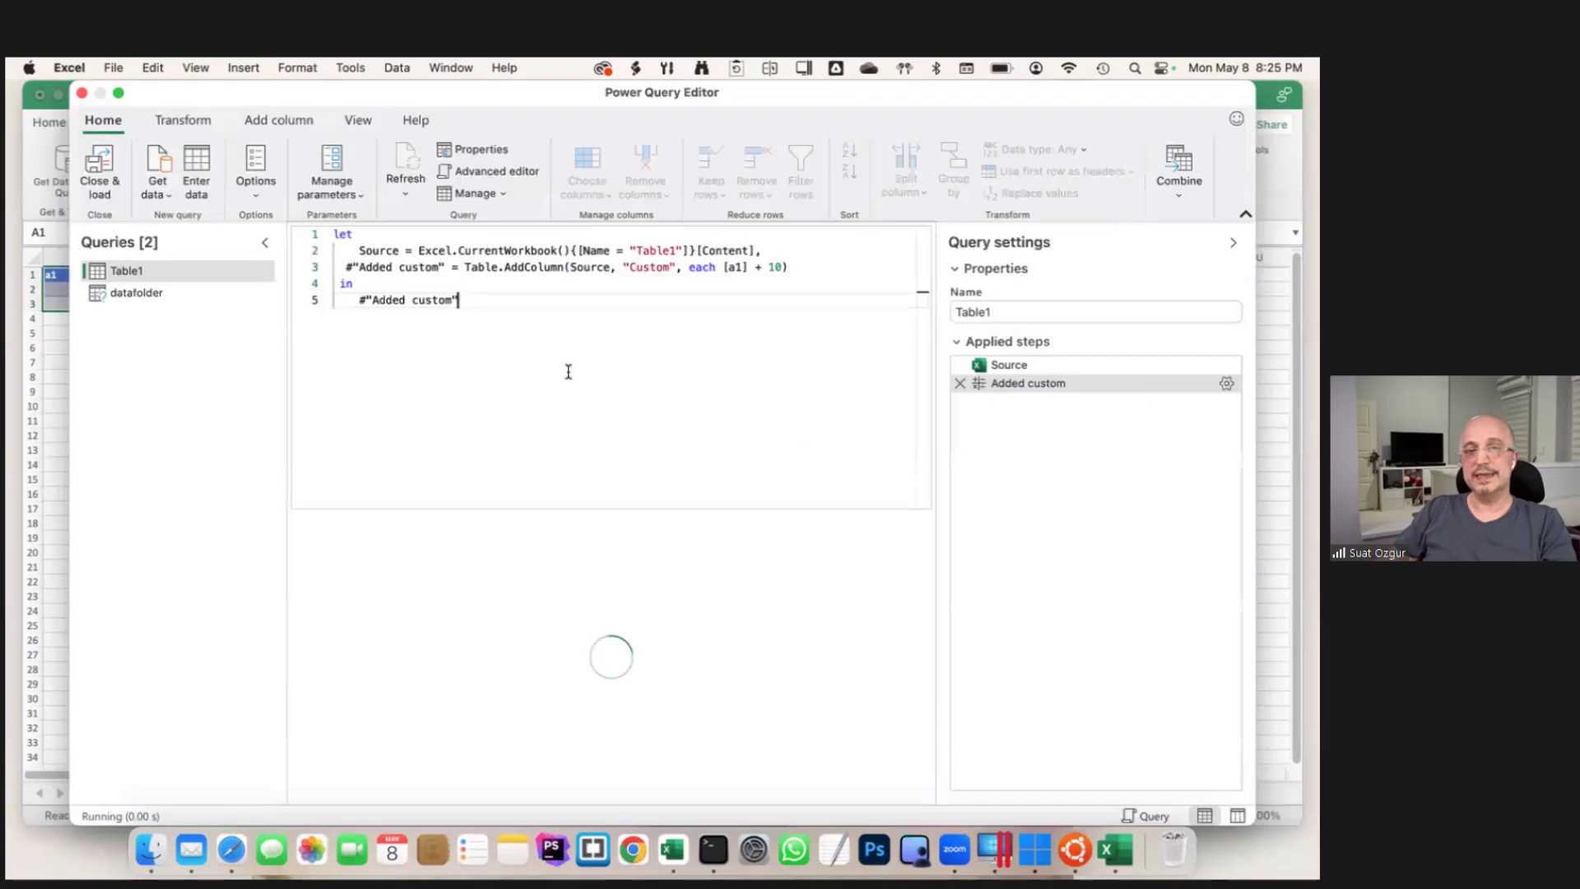
left_click(149, 293)
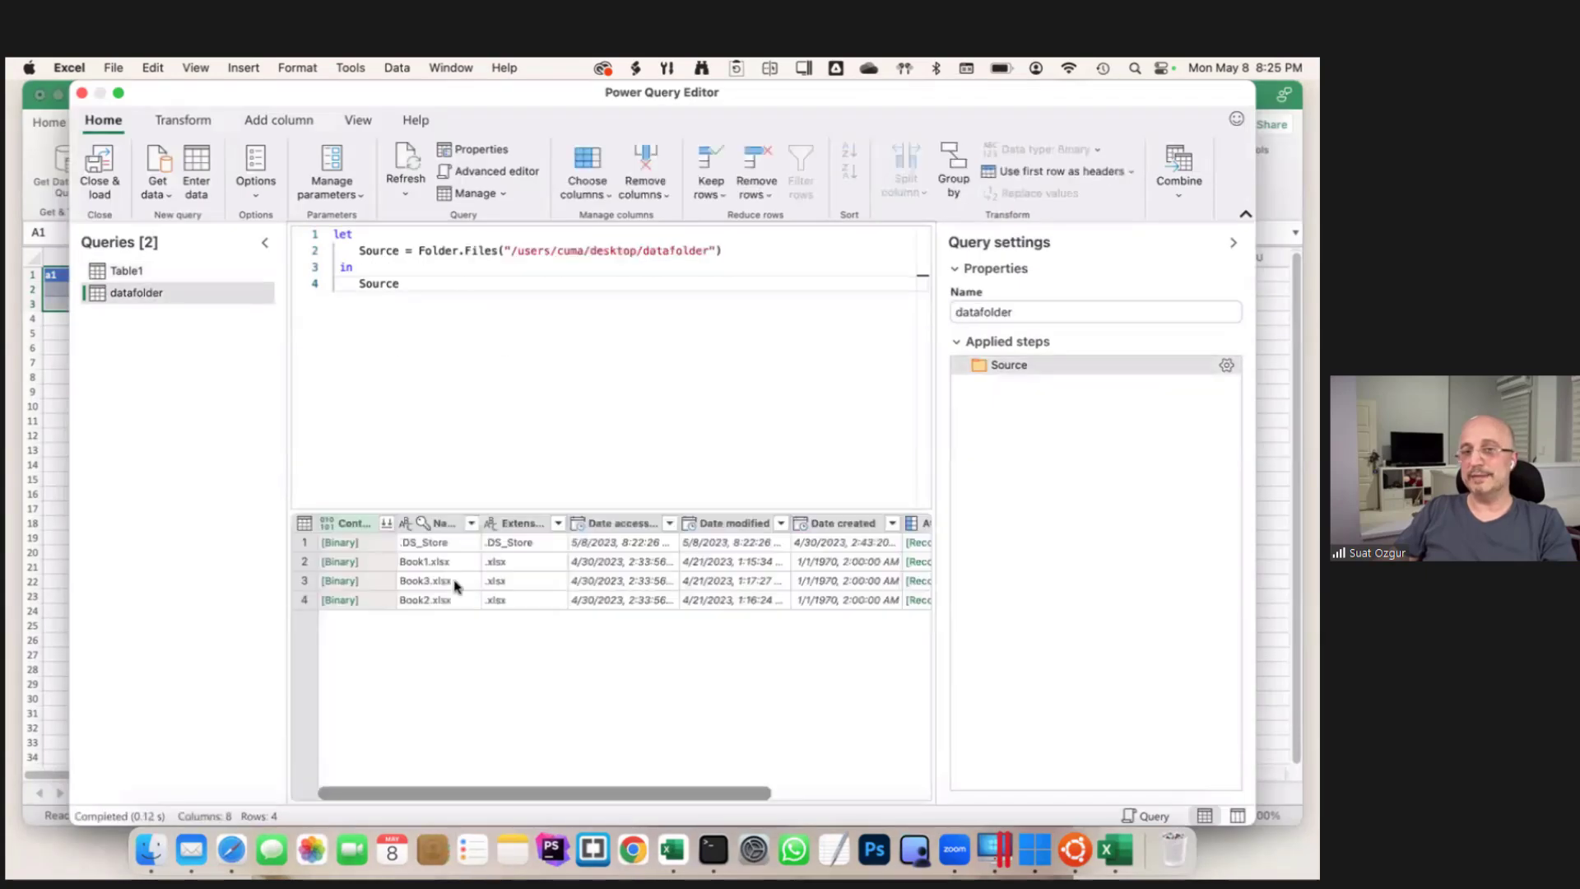
left_click(559, 524)
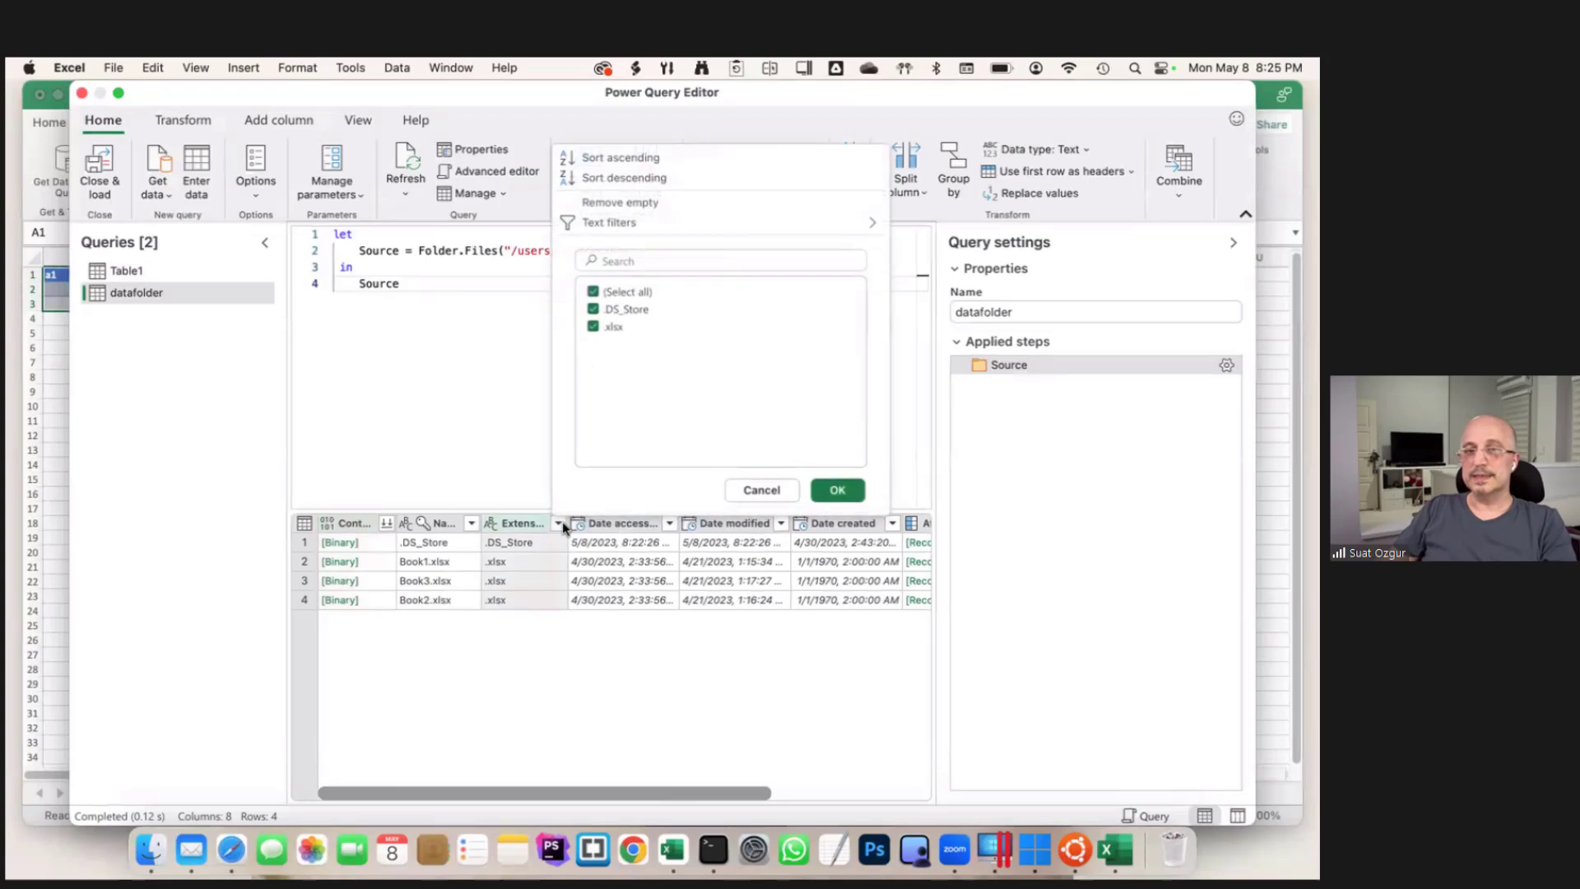
left_click(593, 310)
left_click(837, 490)
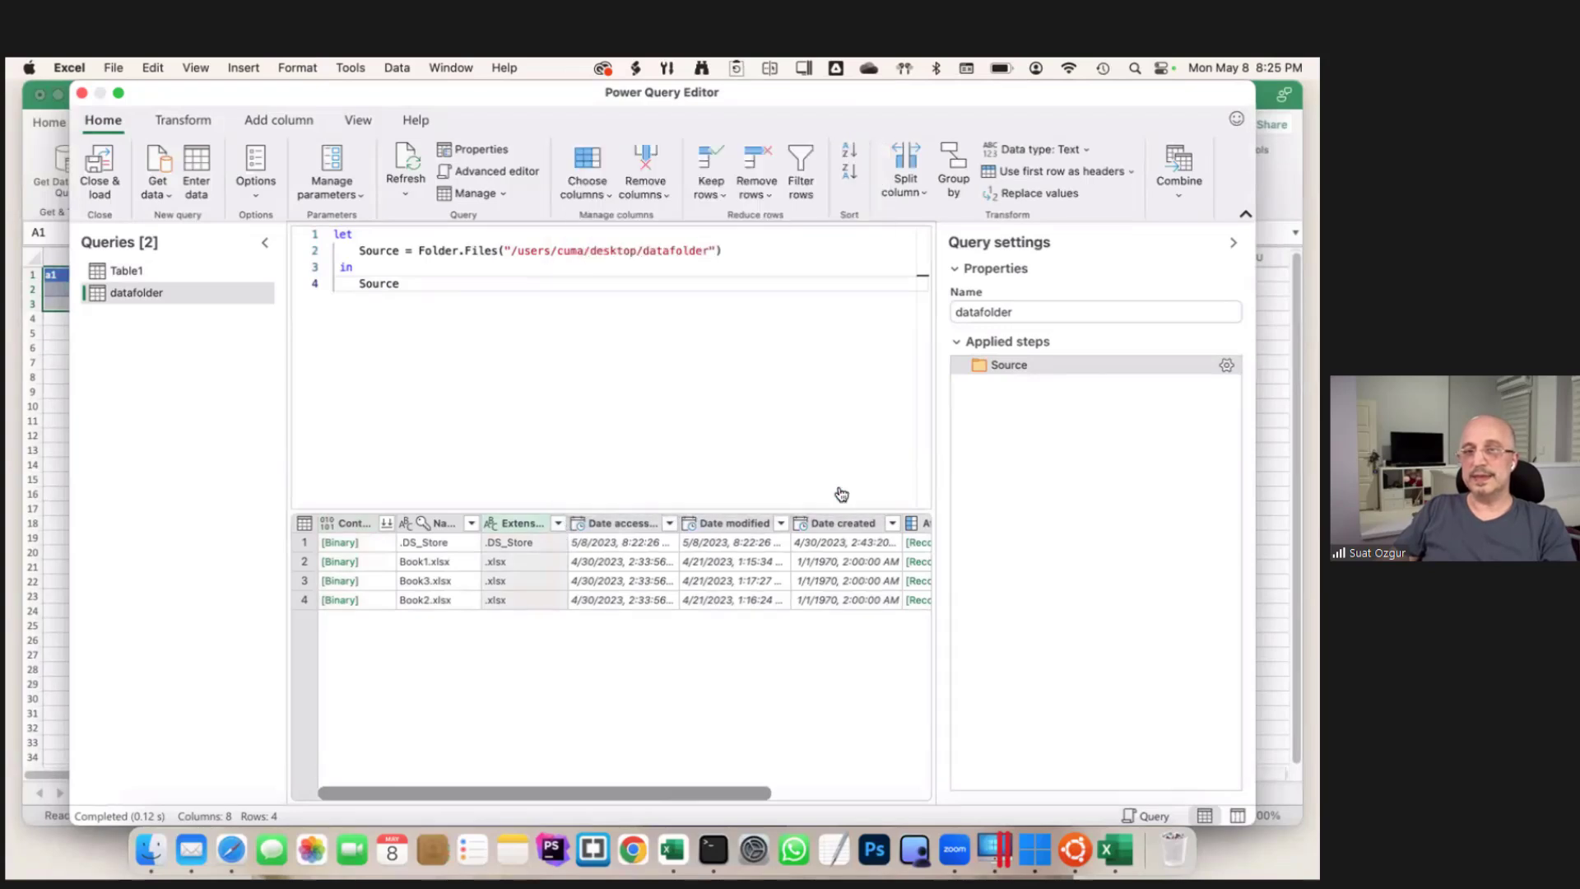
- Combine the folder files using Sheet1 as the sample data
left_click(387, 523)
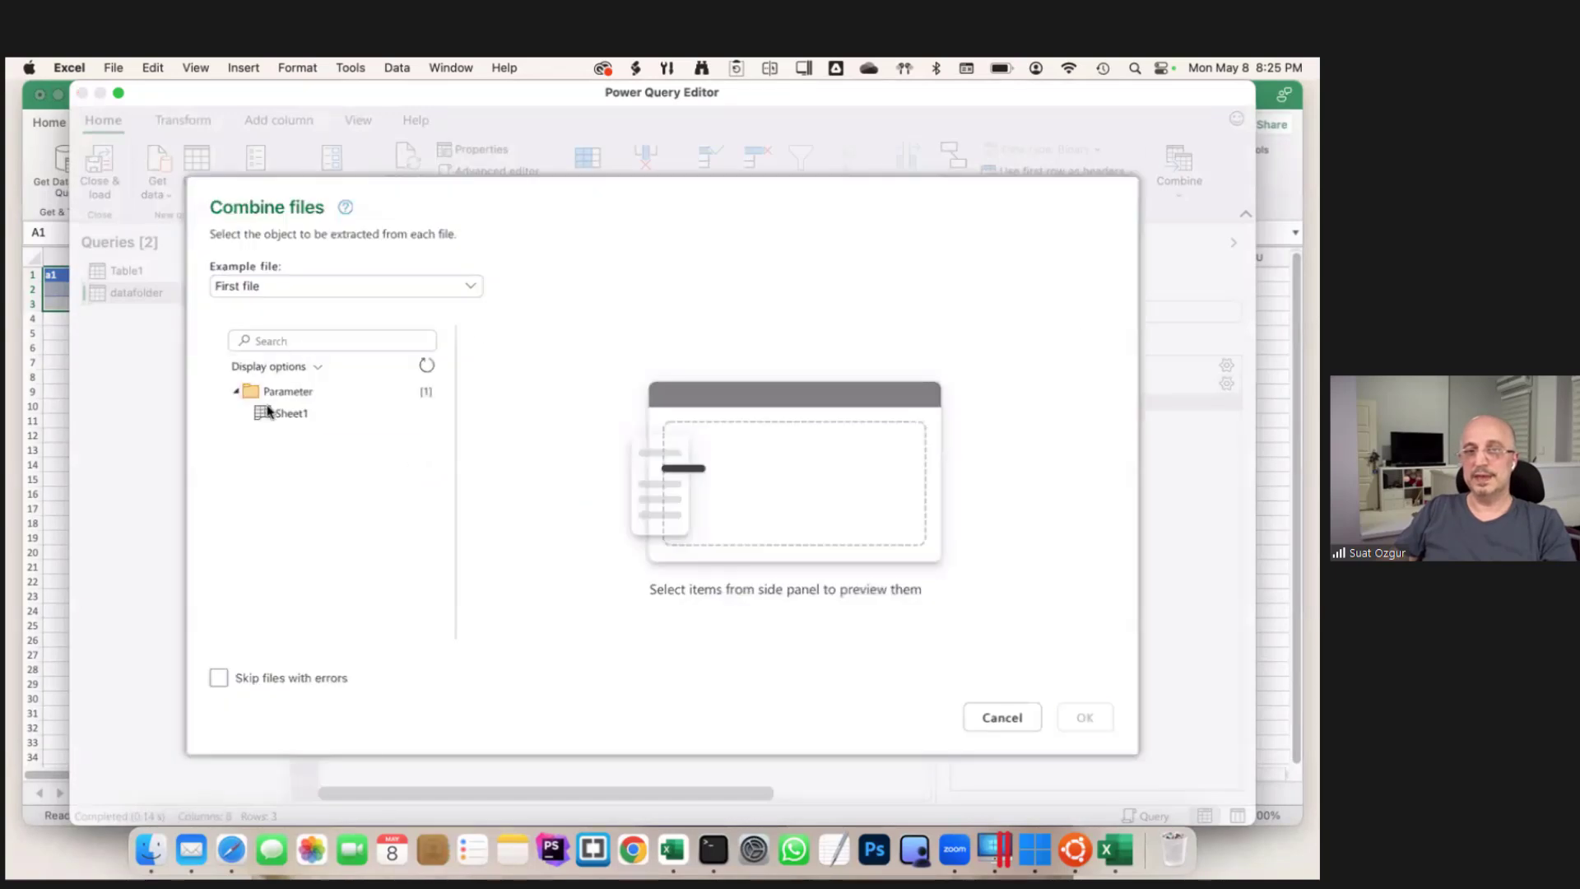
left_click(279, 412)
left_click(1074, 720)
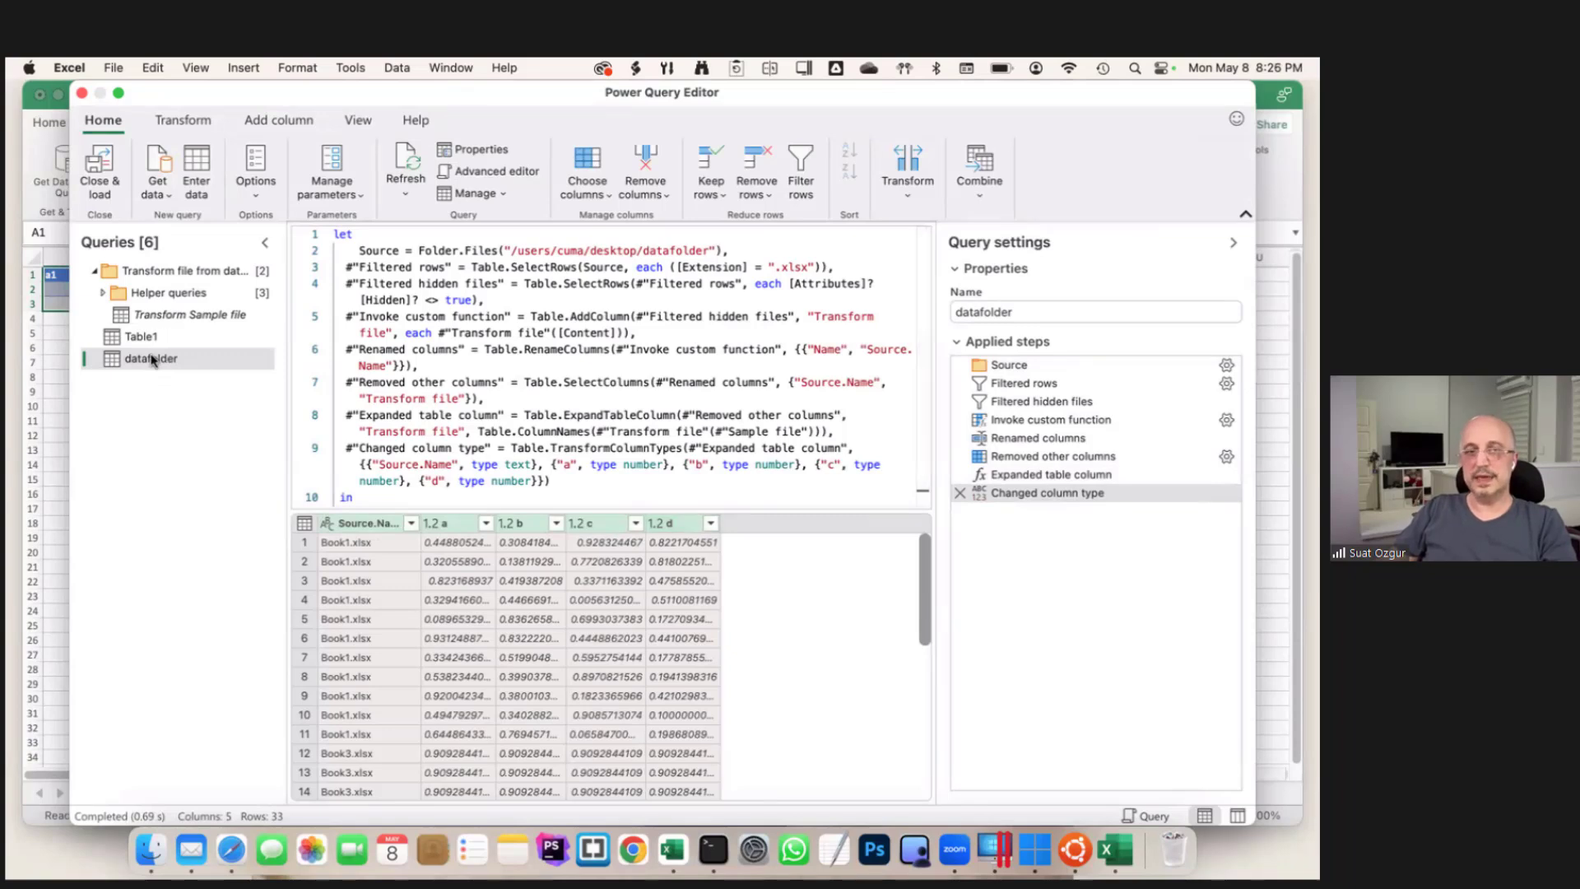
- Close & load the combined folder query as a table on Sheet3
left_click(114, 150)
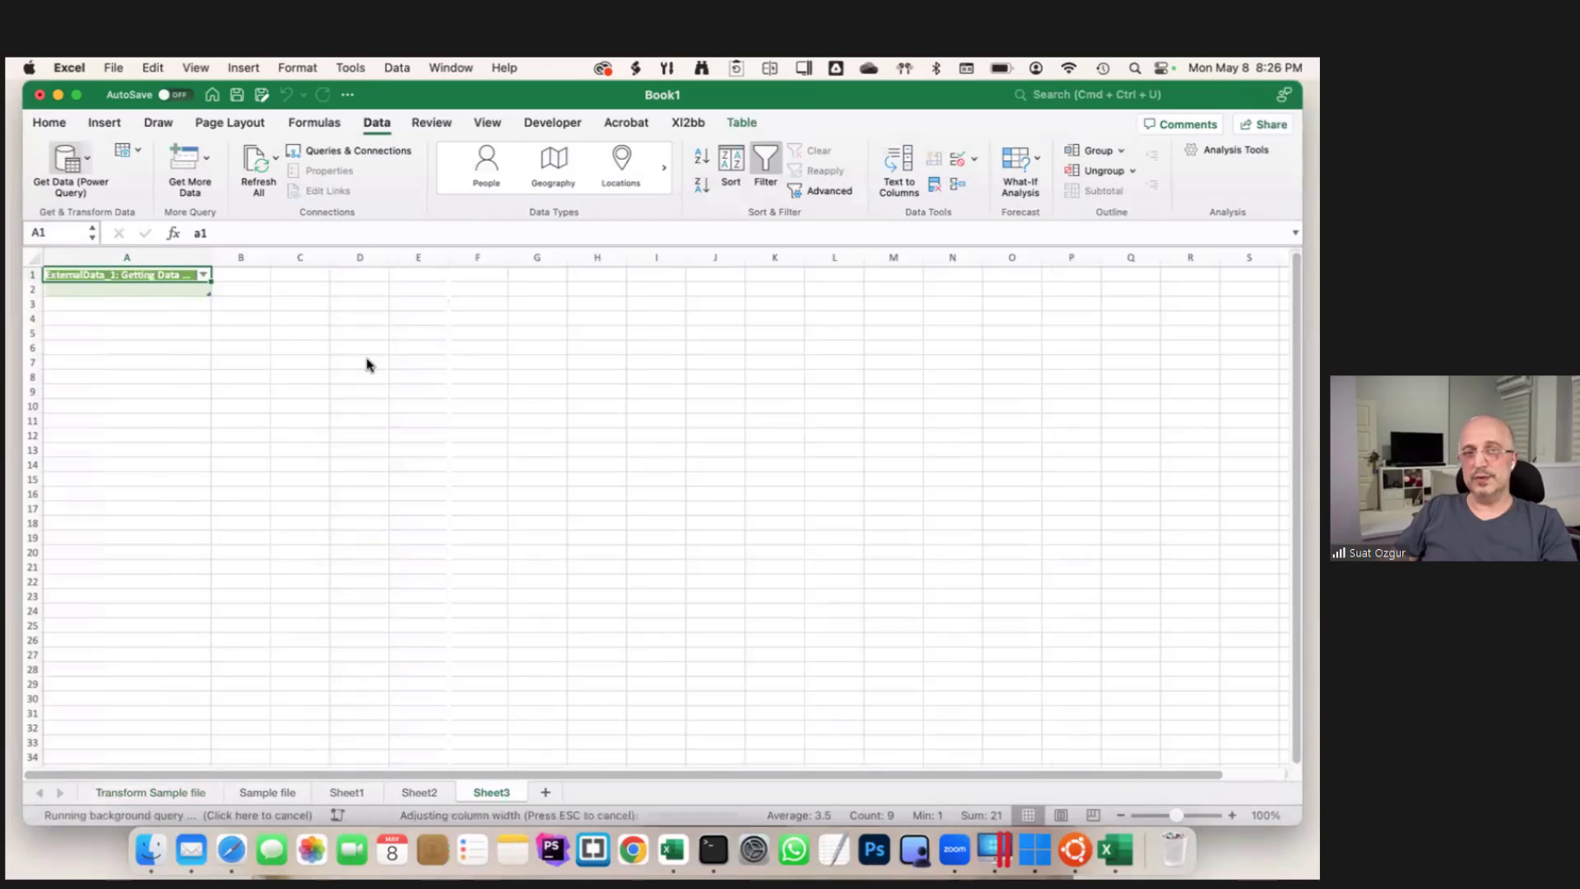
left_click(633, 389)
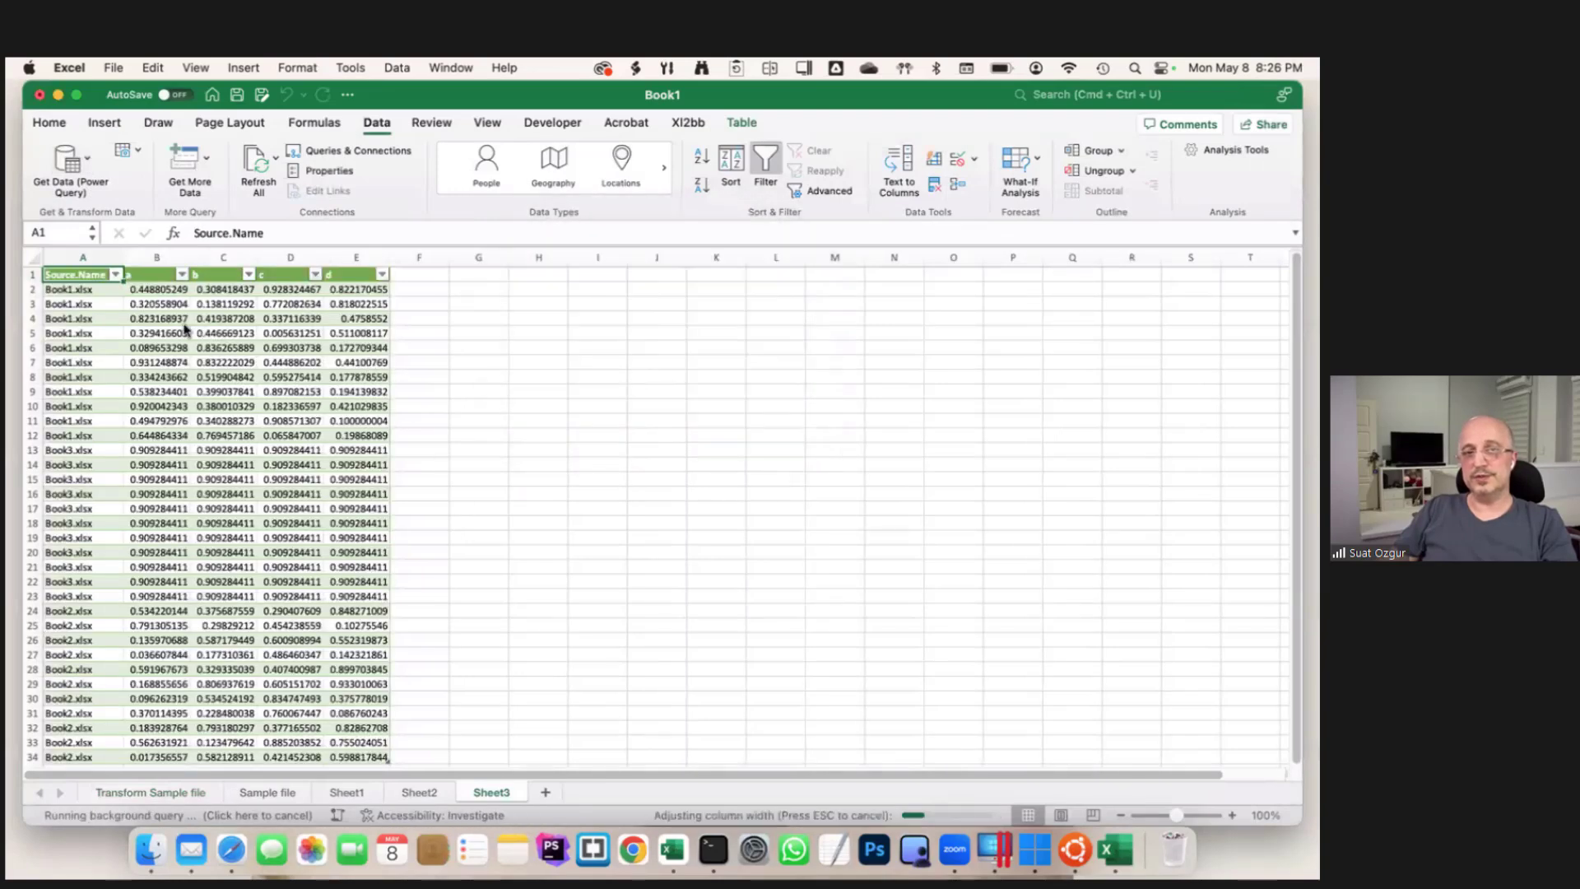
scroll(106, 412, "down", 4)
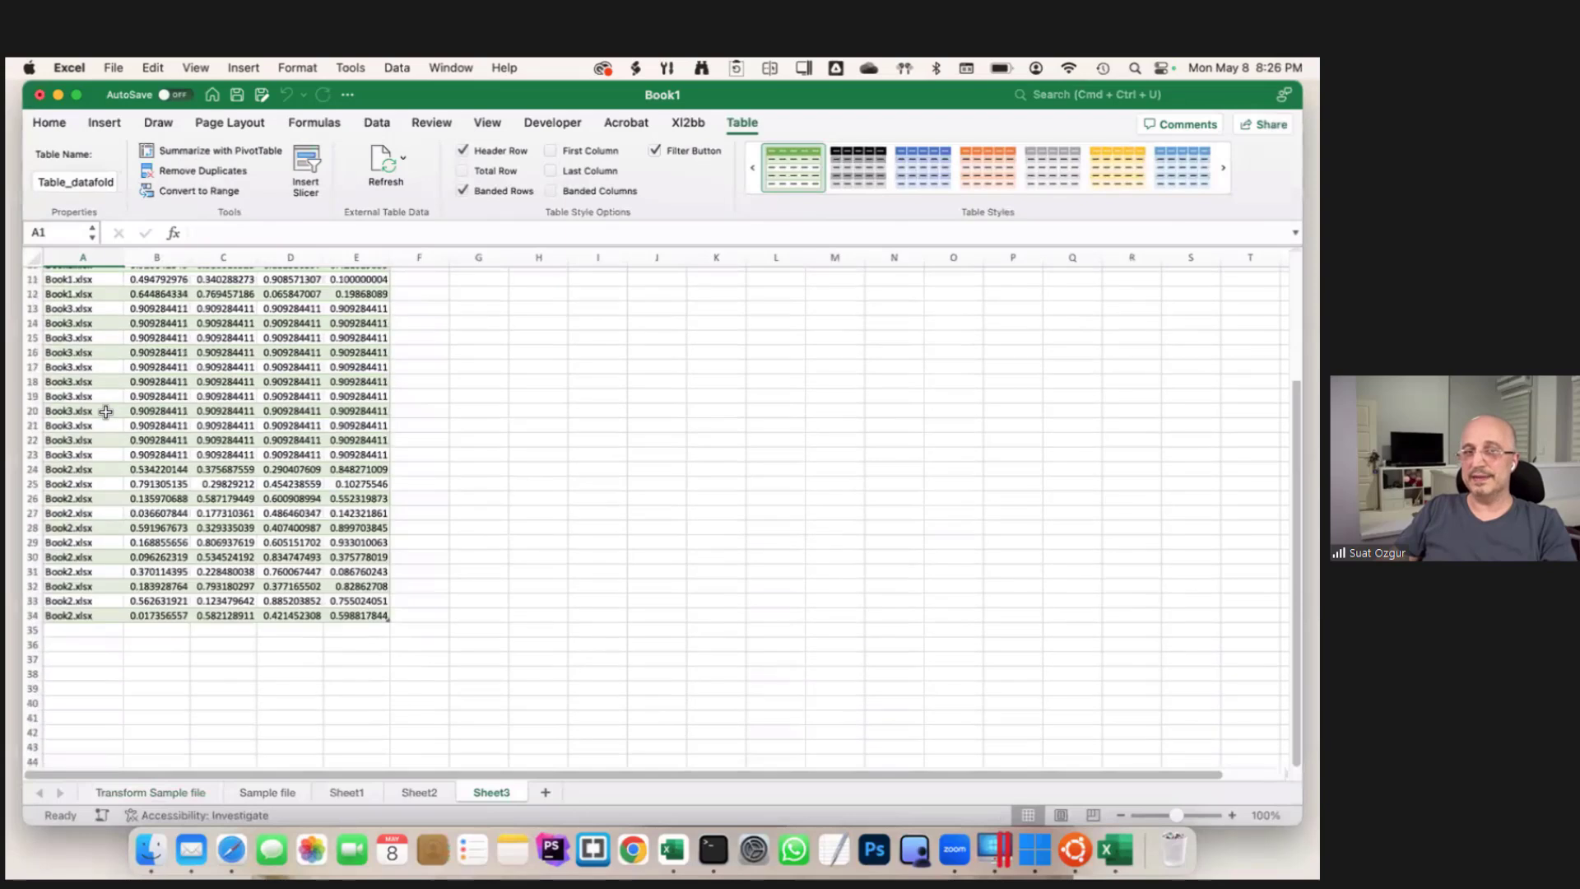
scroll(106, 411, "up", 4)
- Compare the Transform Sample file and Sample file sheets, then go to Sheet3
left_click(183, 794)
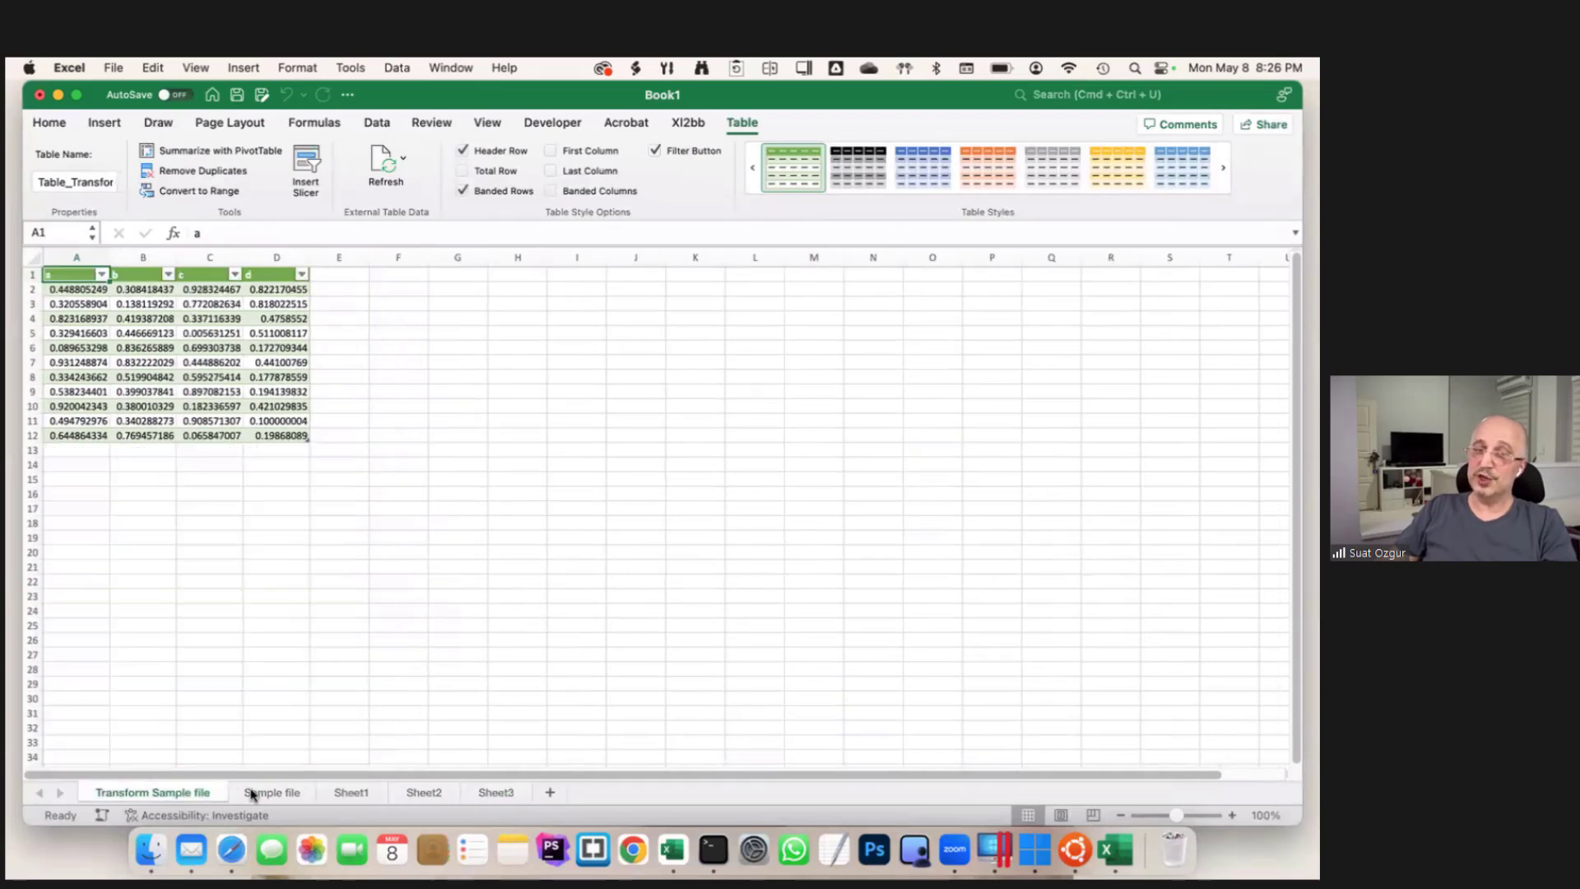
left_click(255, 793)
left_click(205, 794)
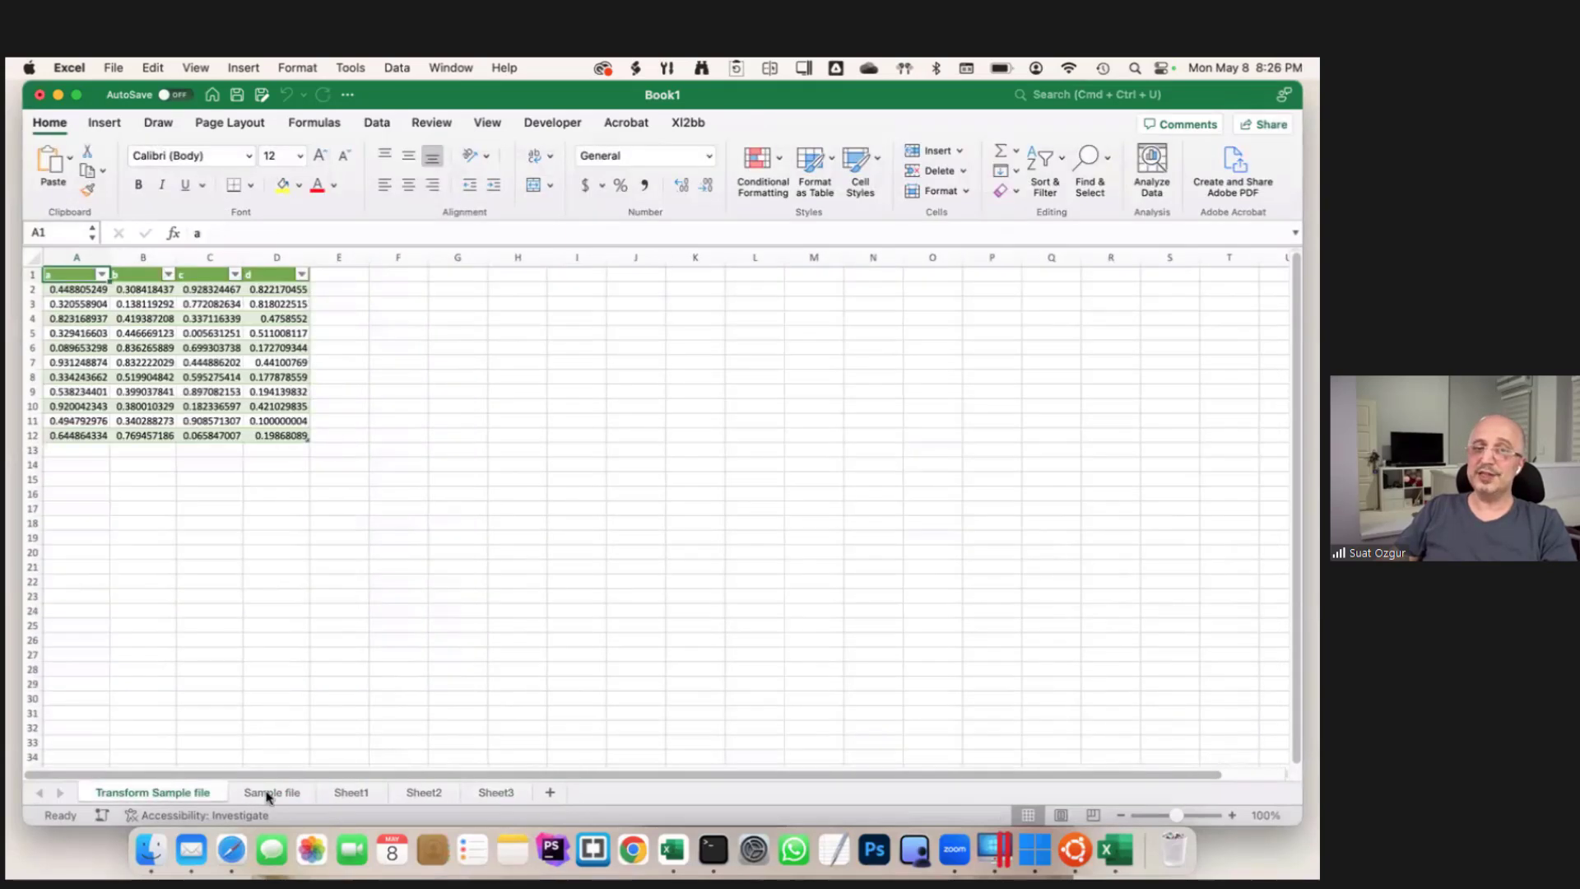
left_click(265, 793)
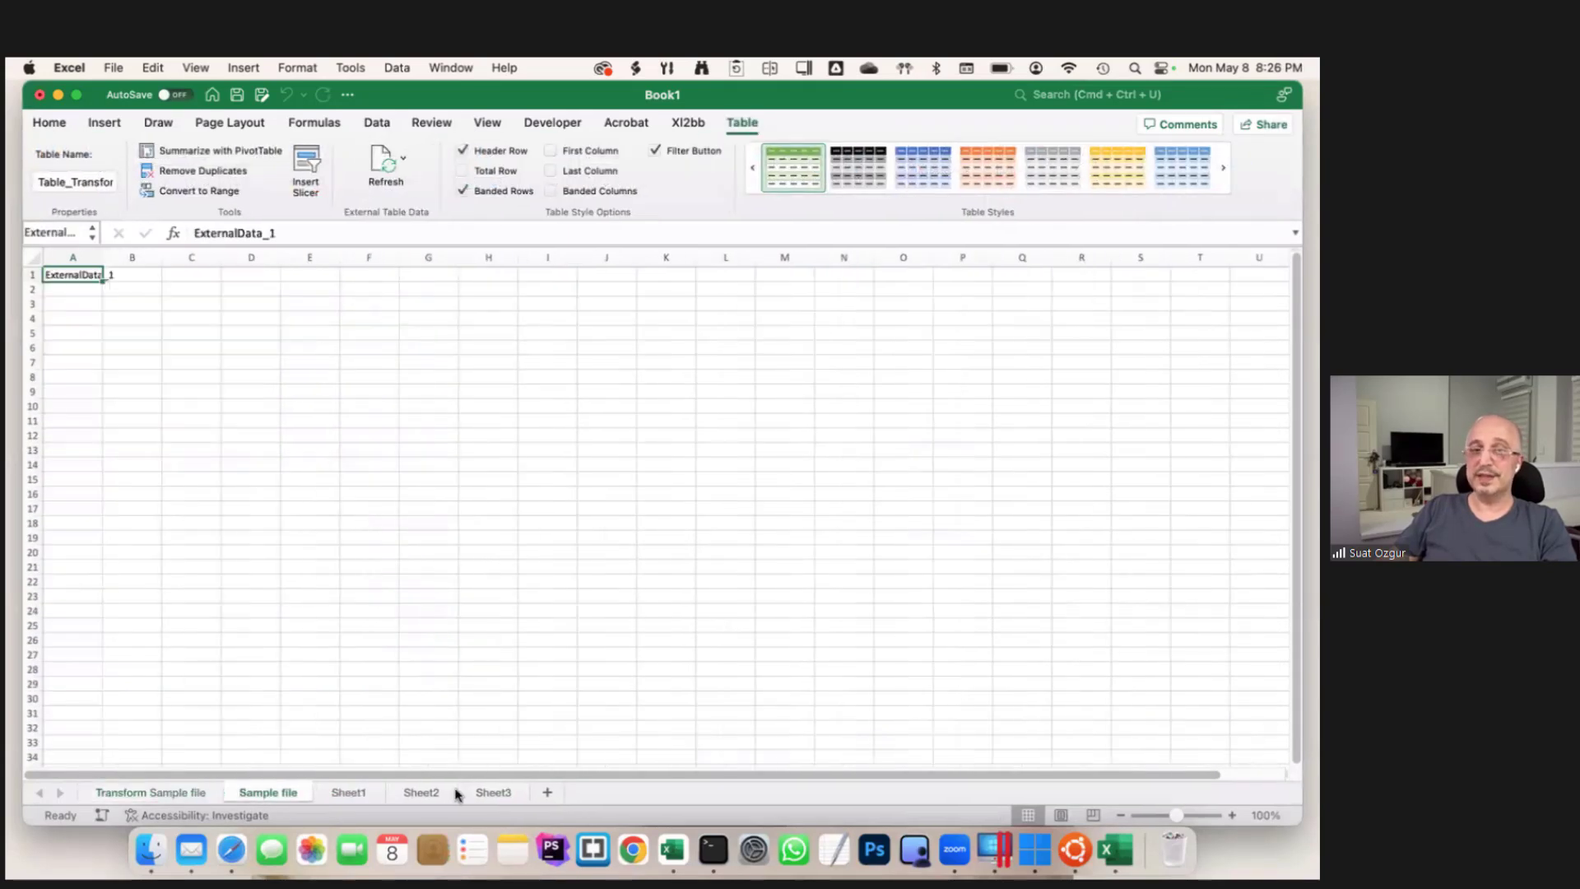
left_click(178, 793)
left_click(255, 792)
left_click(494, 793)
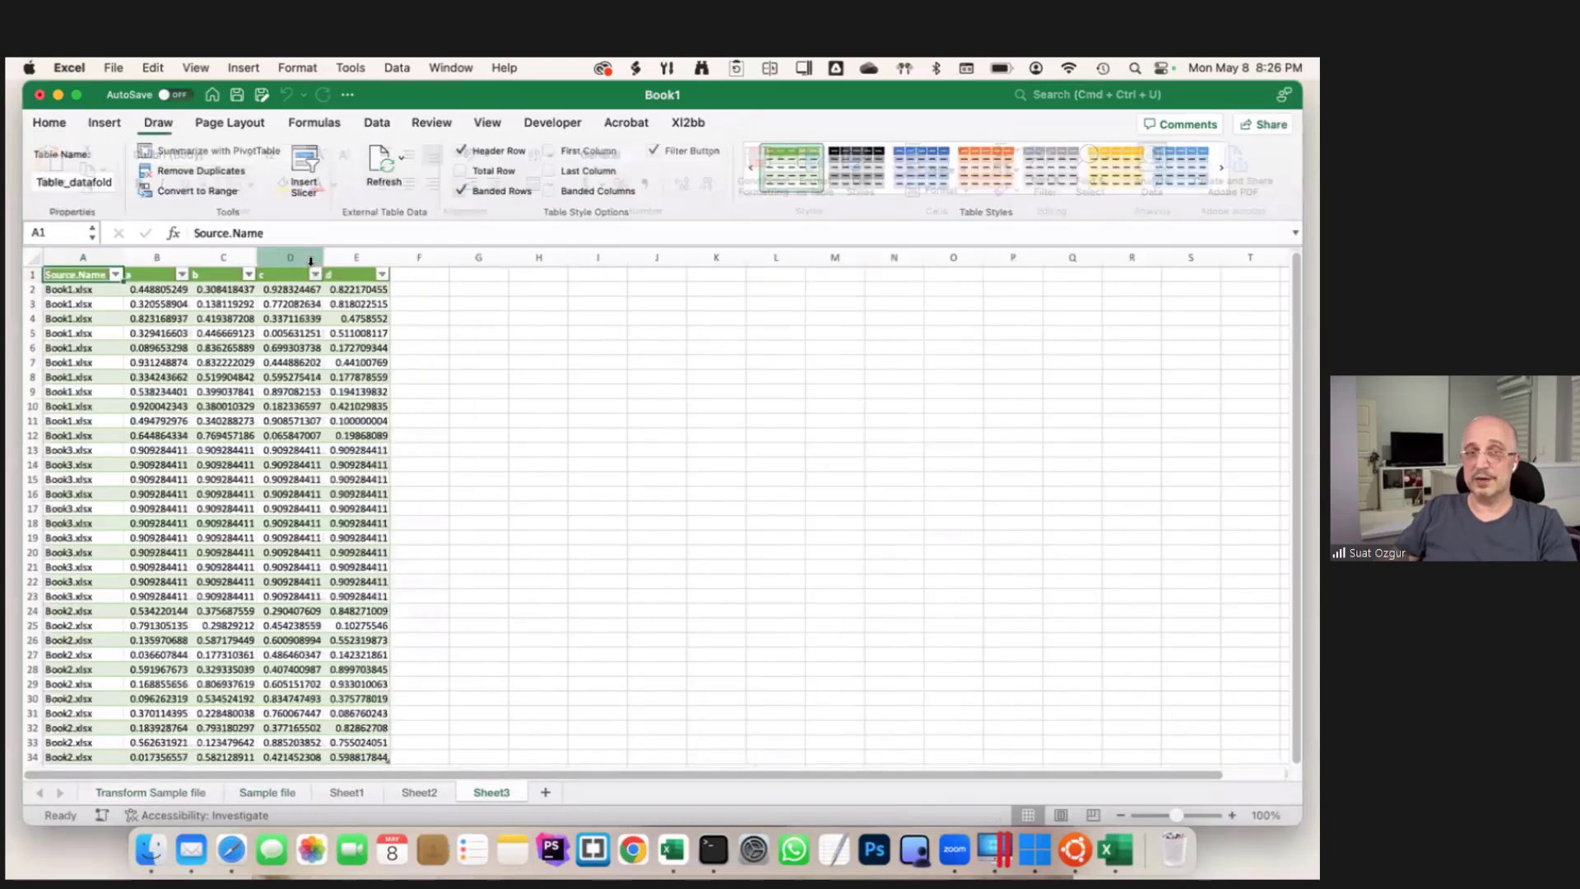
- Launch Power Query Editor and expand the Helper queries folder
left_click(377, 123)
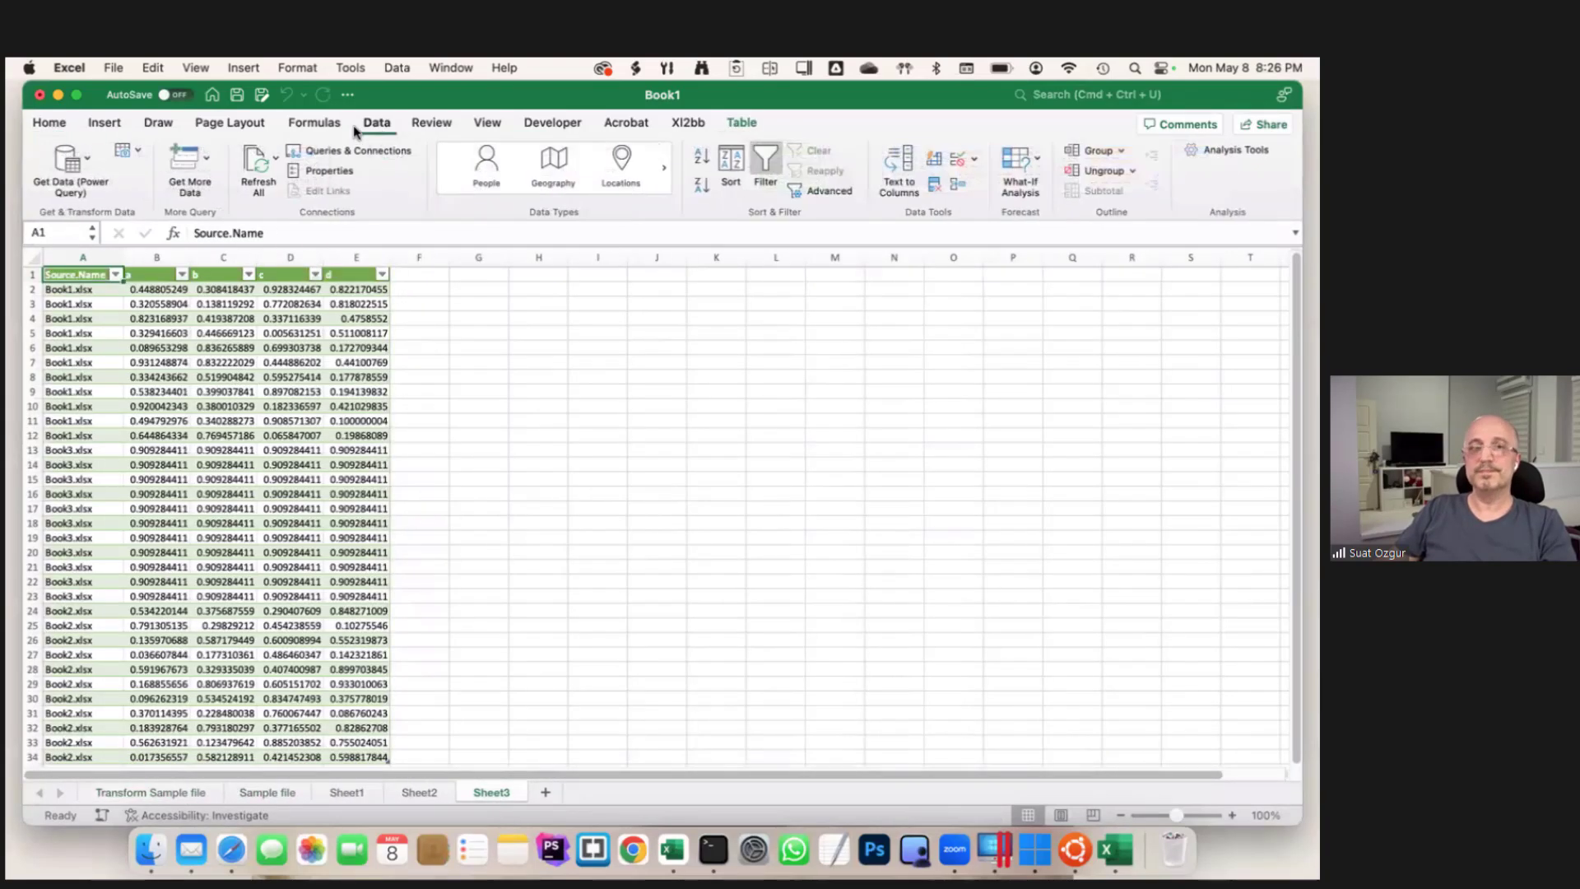
left_click(90, 160)
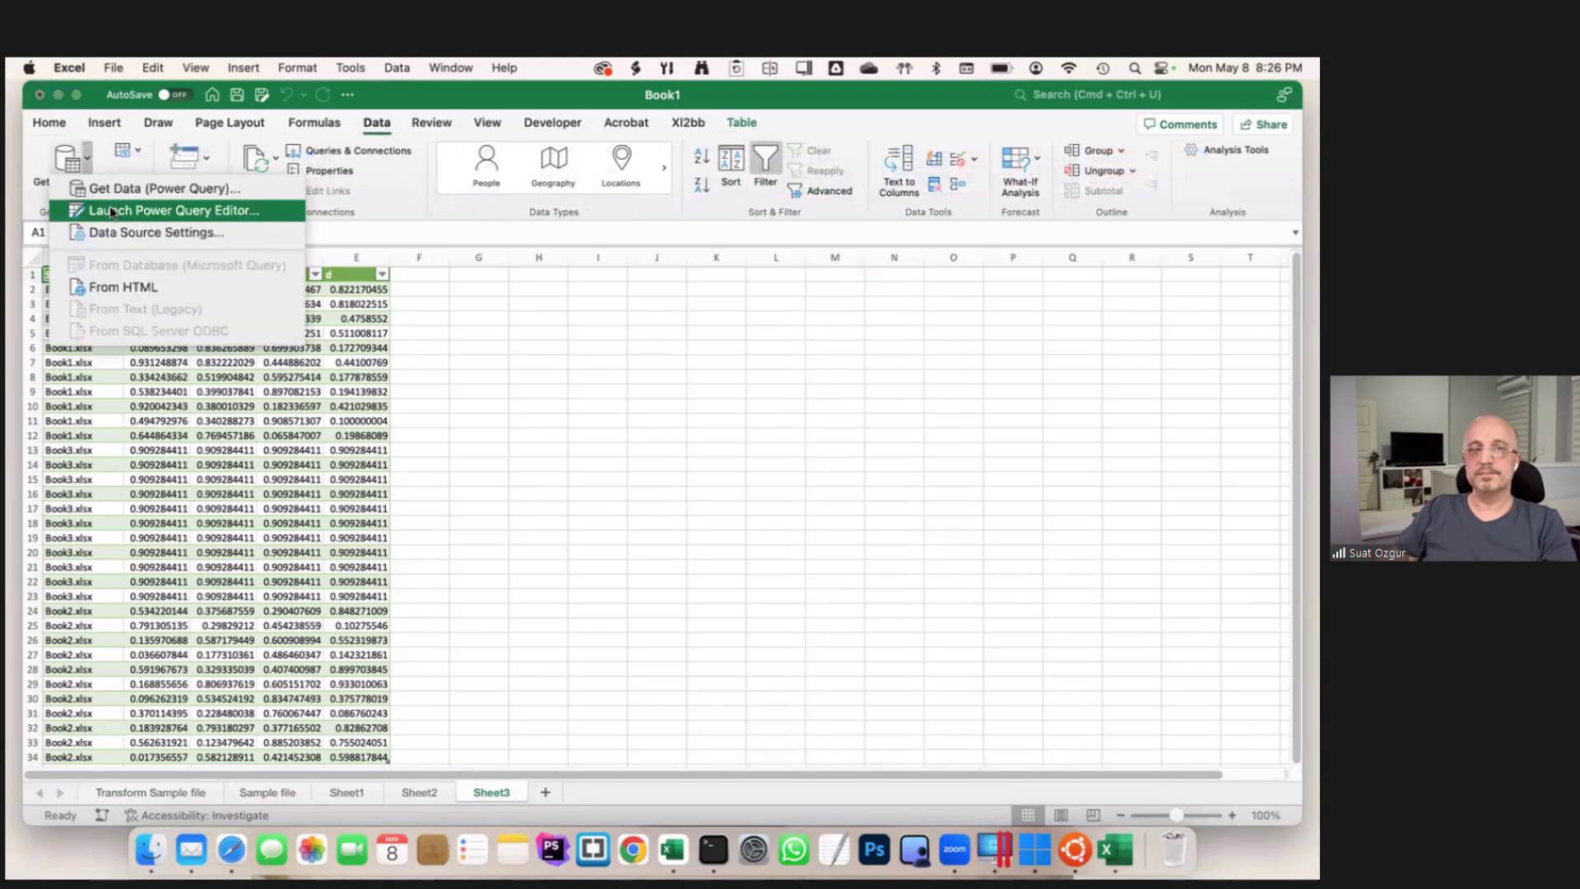
left_click(112, 212)
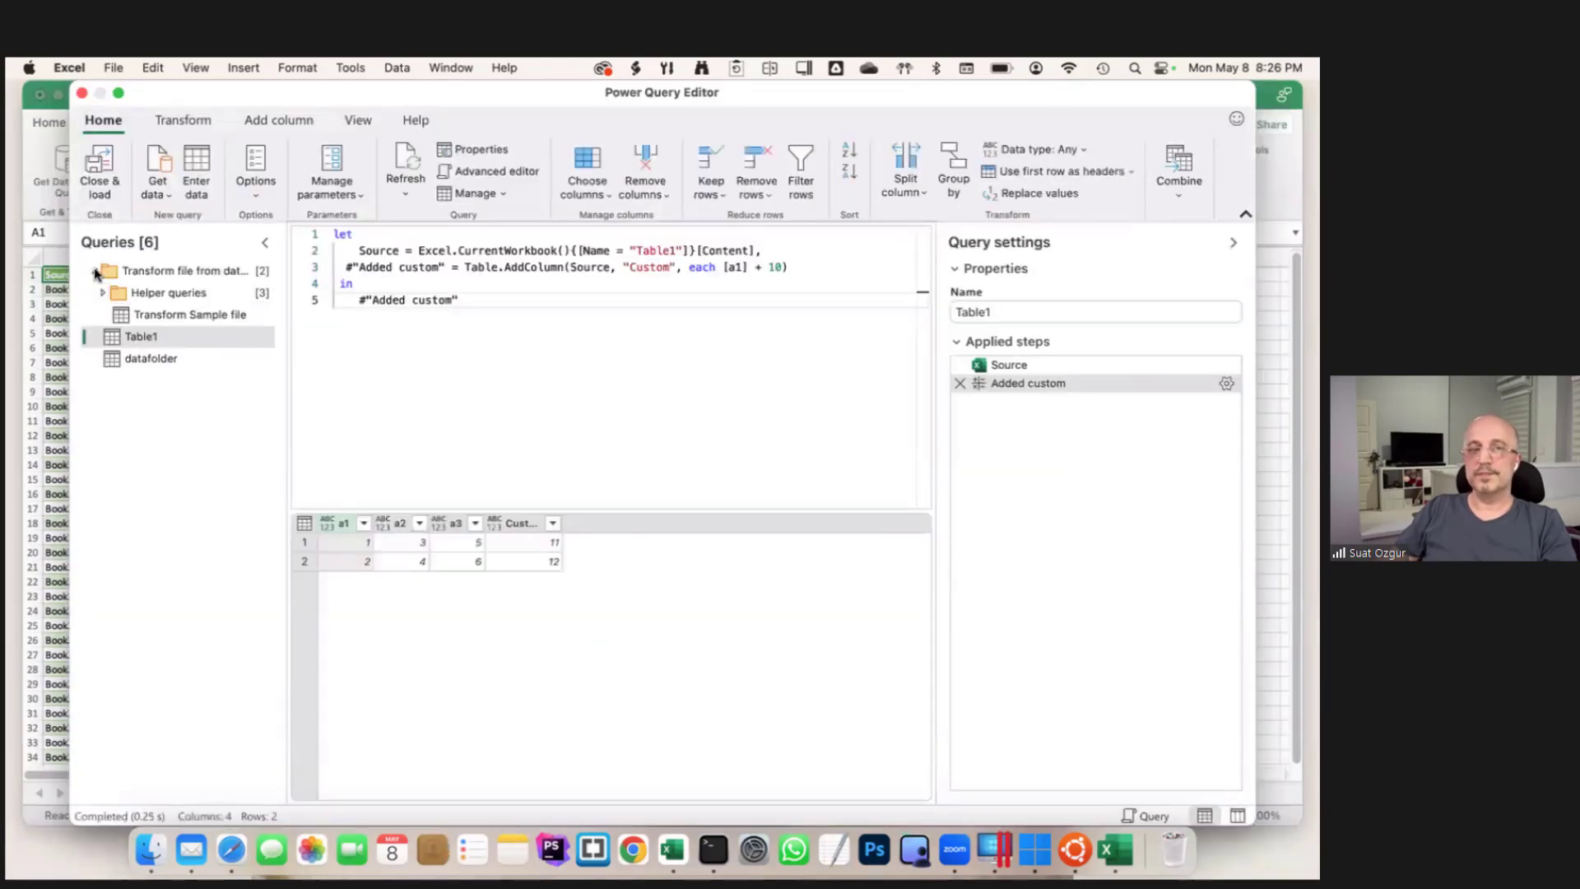
left_click(103, 294)
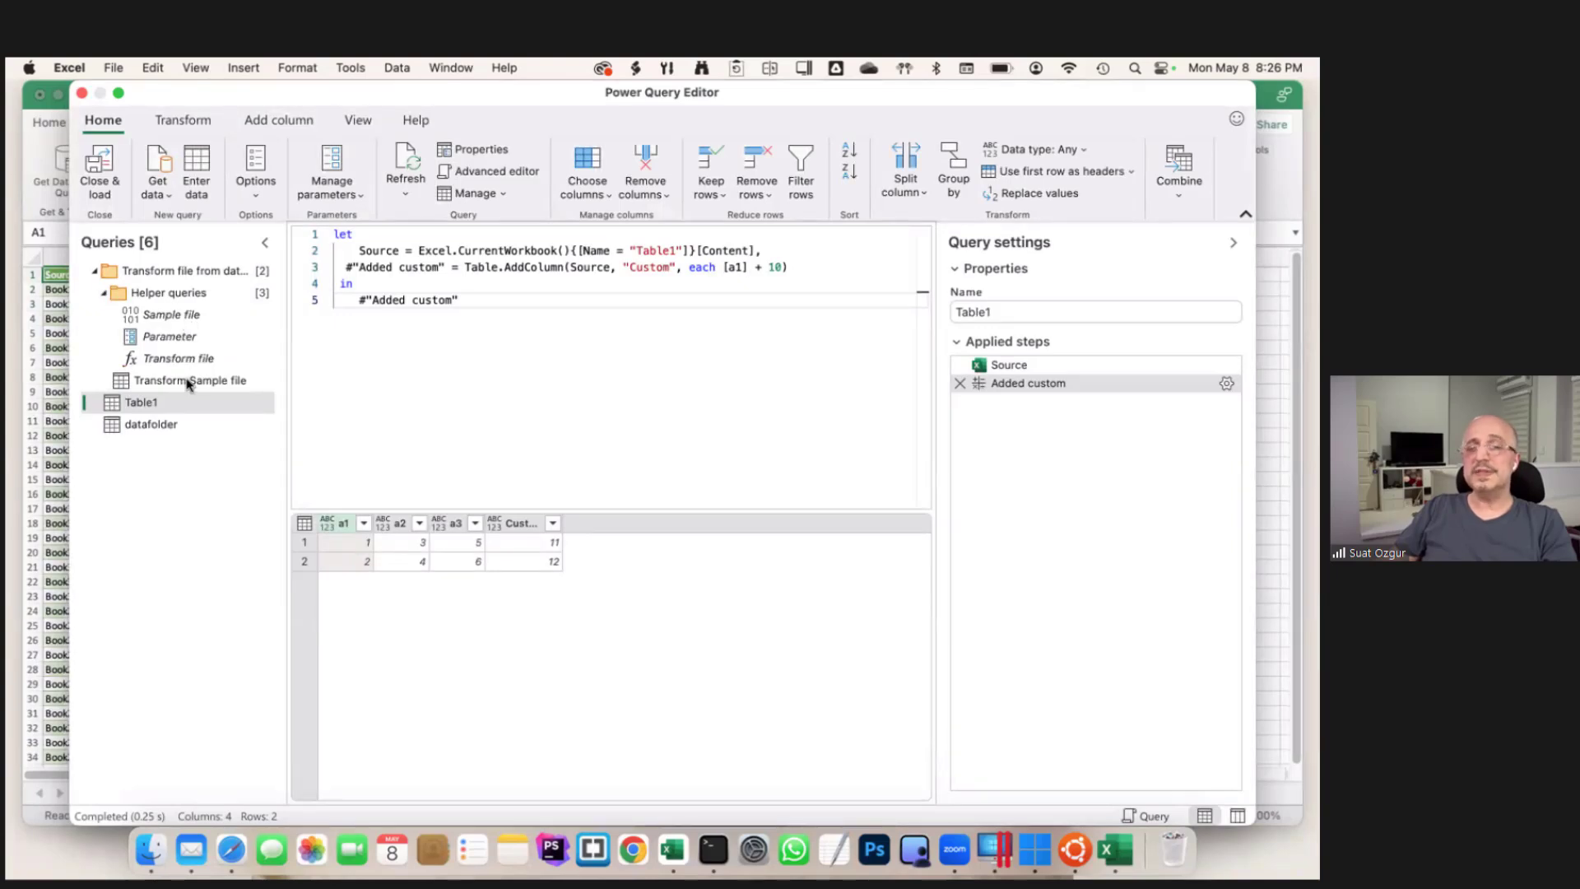
- Delete the grouped Sample file sheets and close Workbook Queries & Connections
left_click(255, 791, "super")
right_click(271, 786)
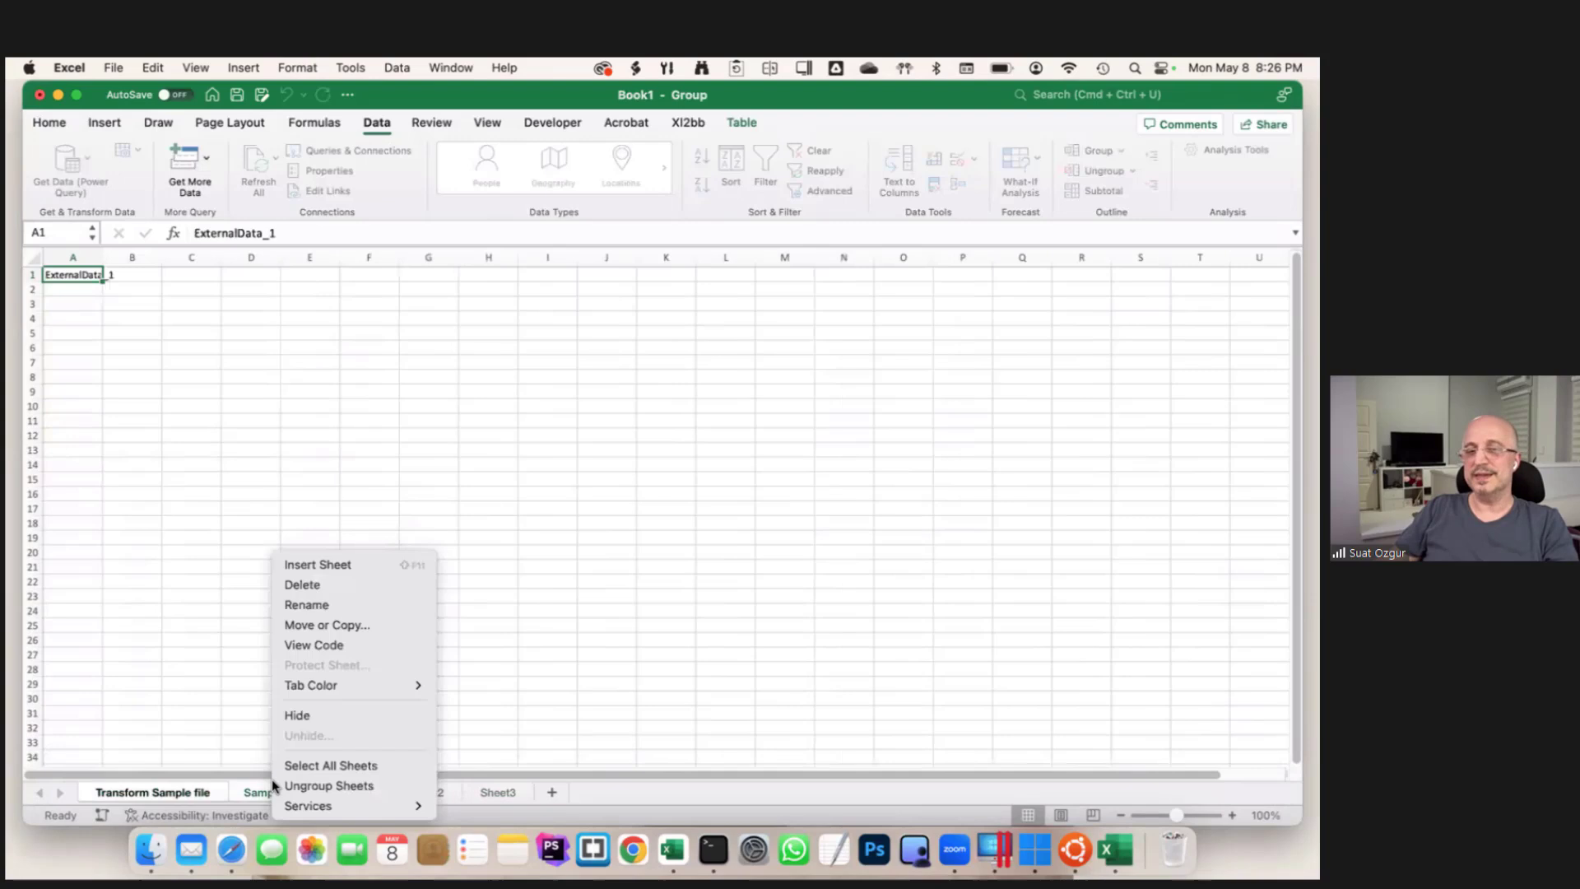
left_click(420, 584)
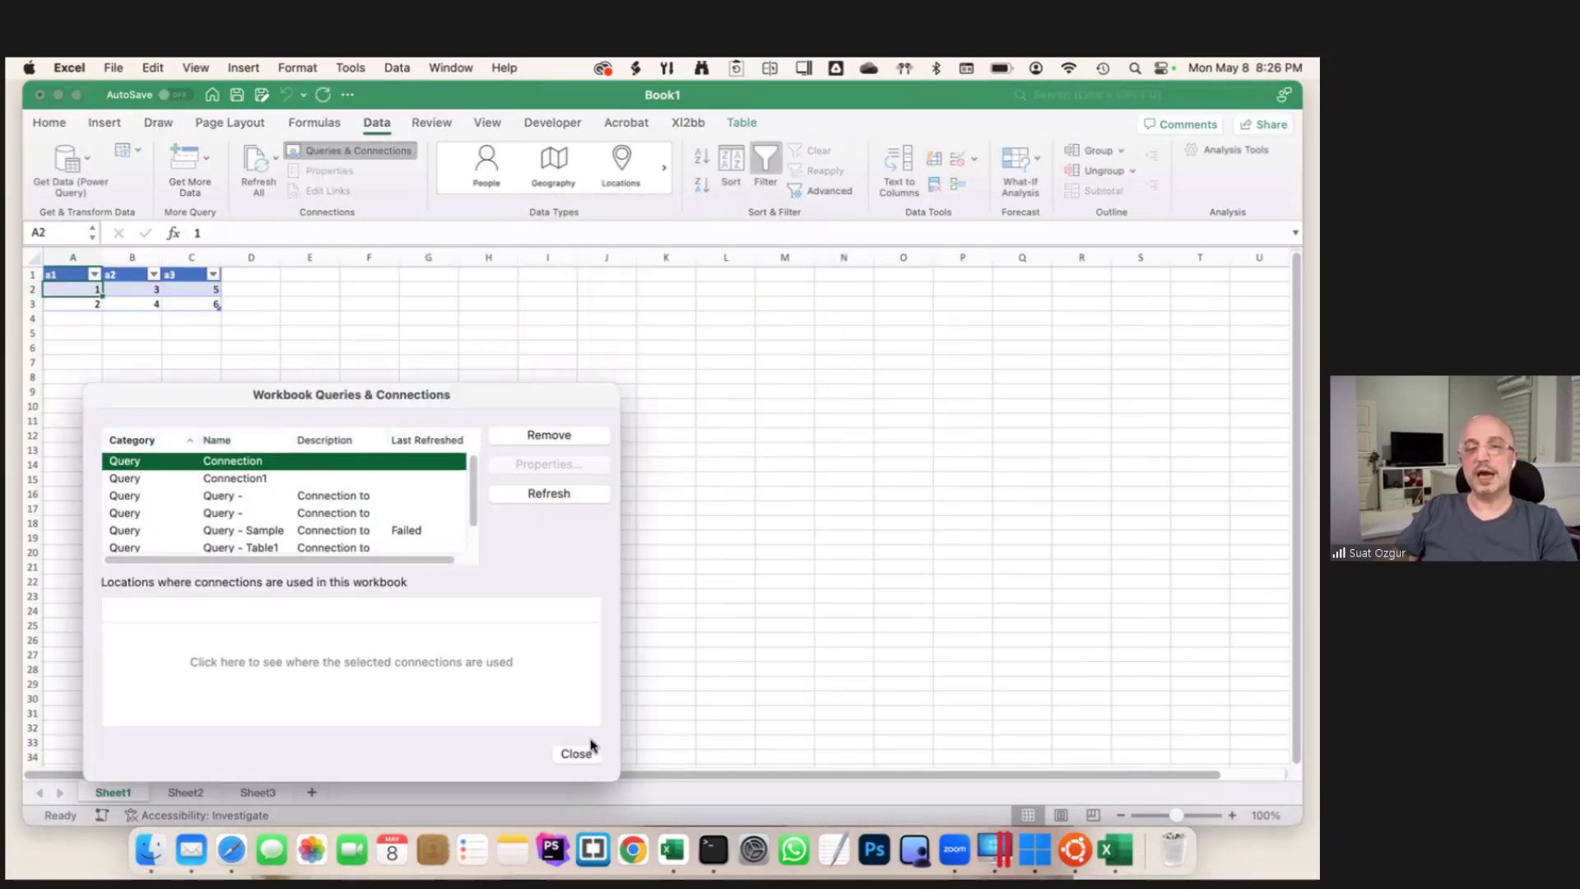
left_click(576, 753)
- Refresh the combined-files table on Sheet3
left_click(258, 791)
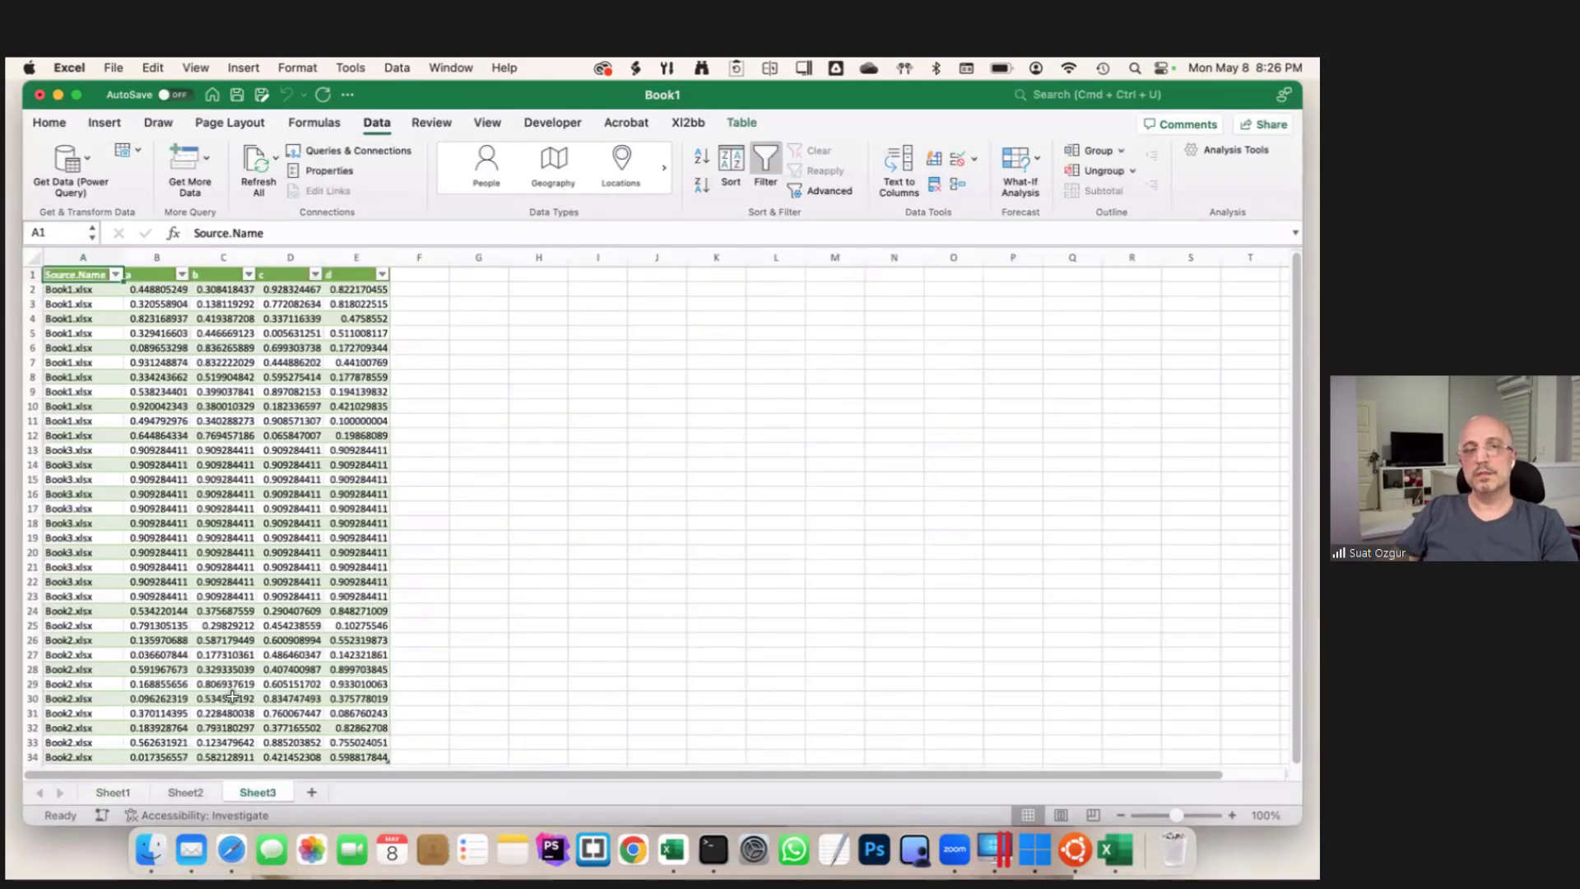
right_click(206, 362)
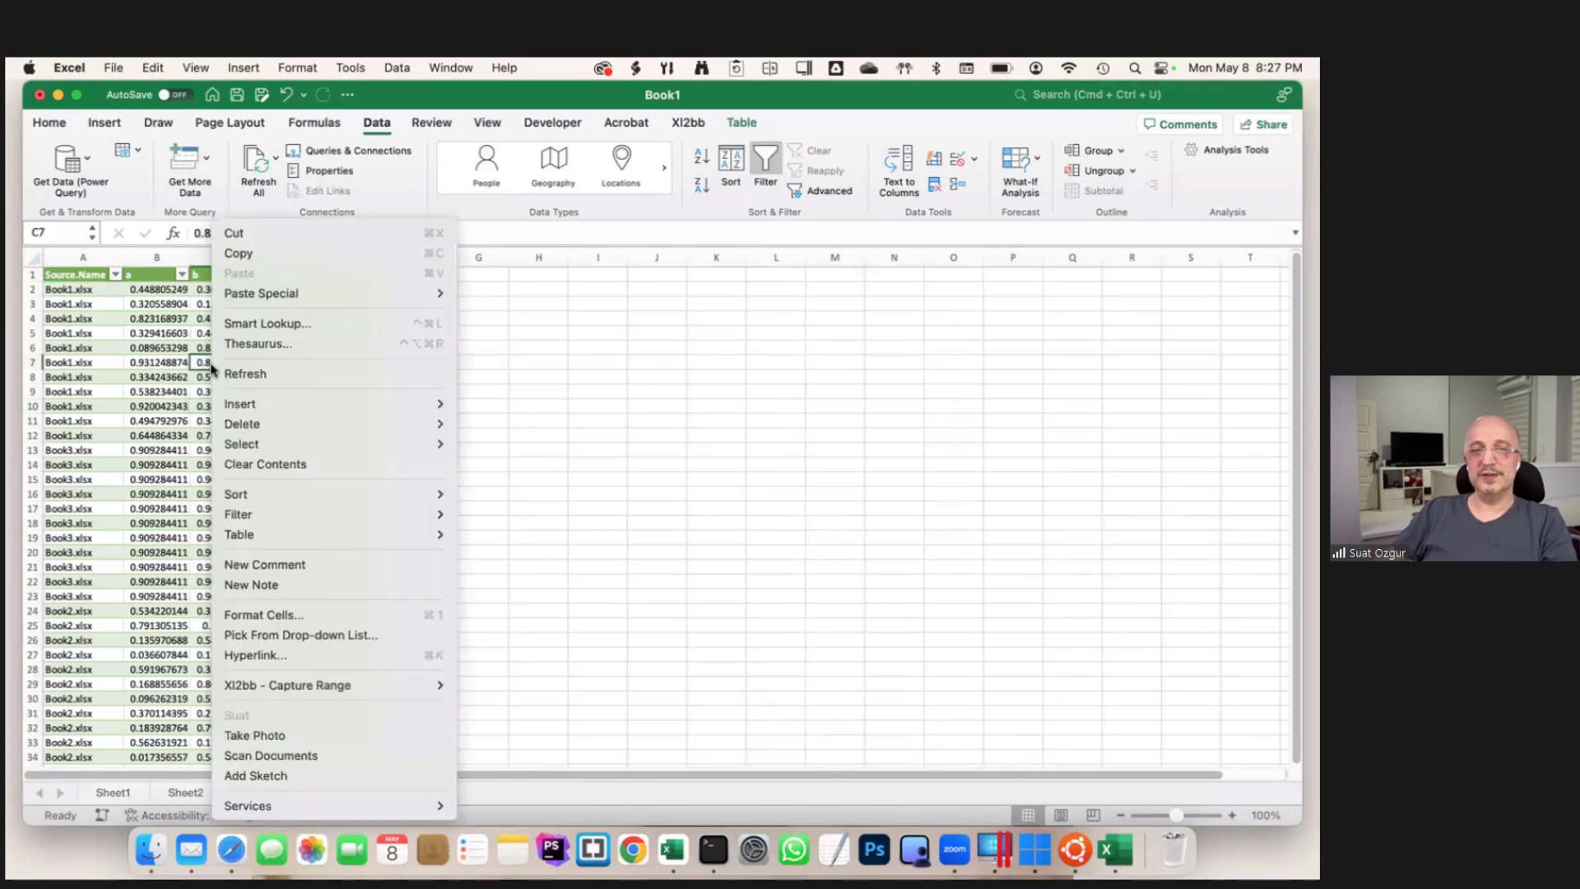
left_click(272, 376)
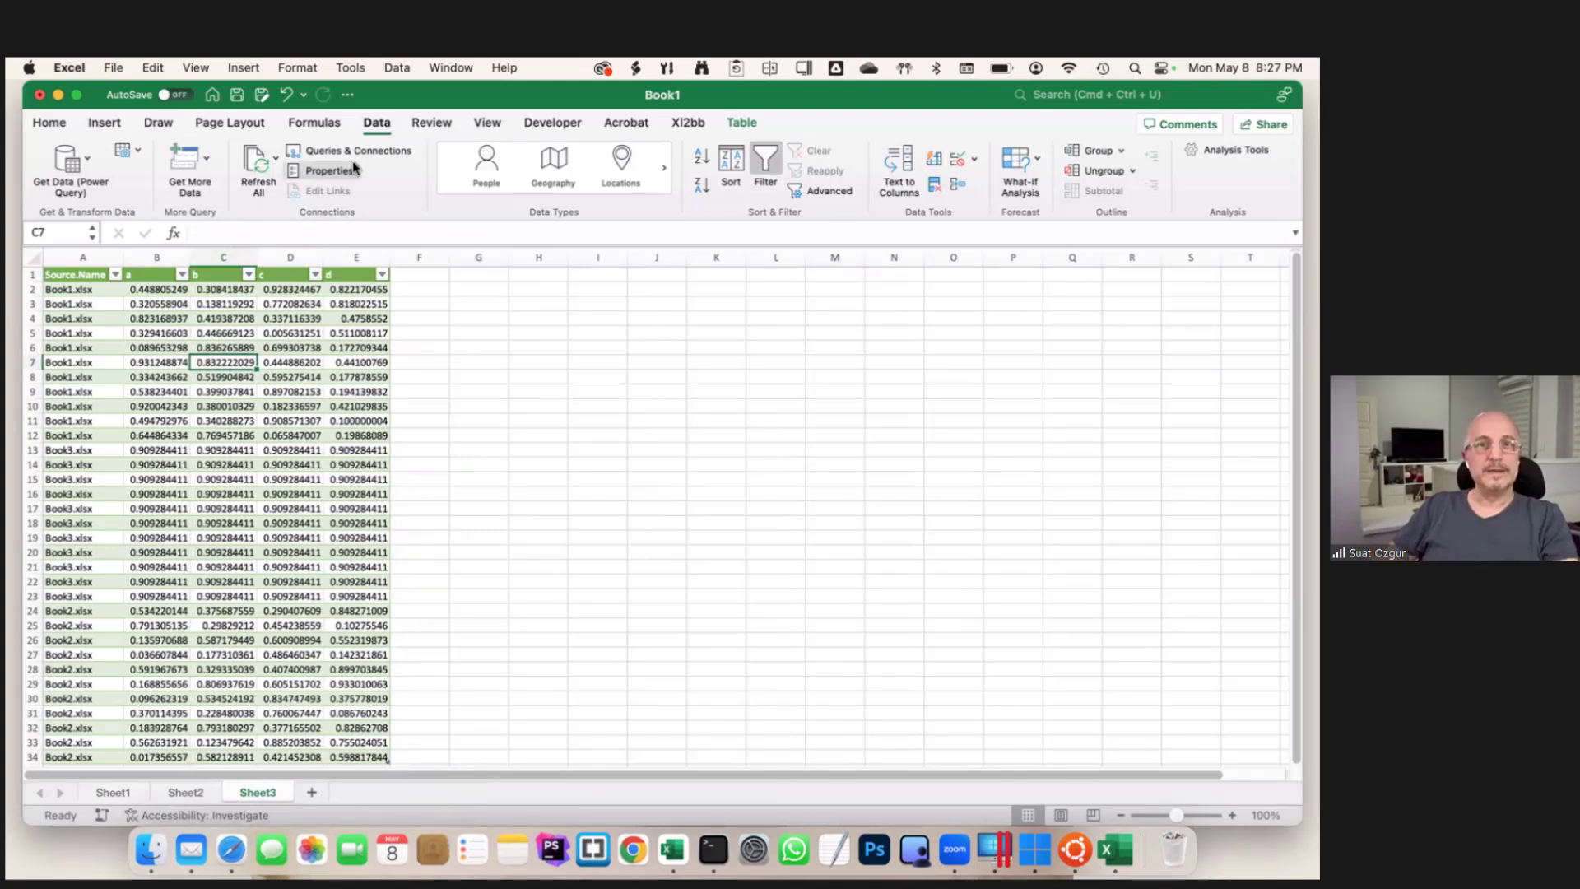
- Show the add-in's additional data sources, including From Web Service
left_click(205, 161)
mouse_move(261, 232)
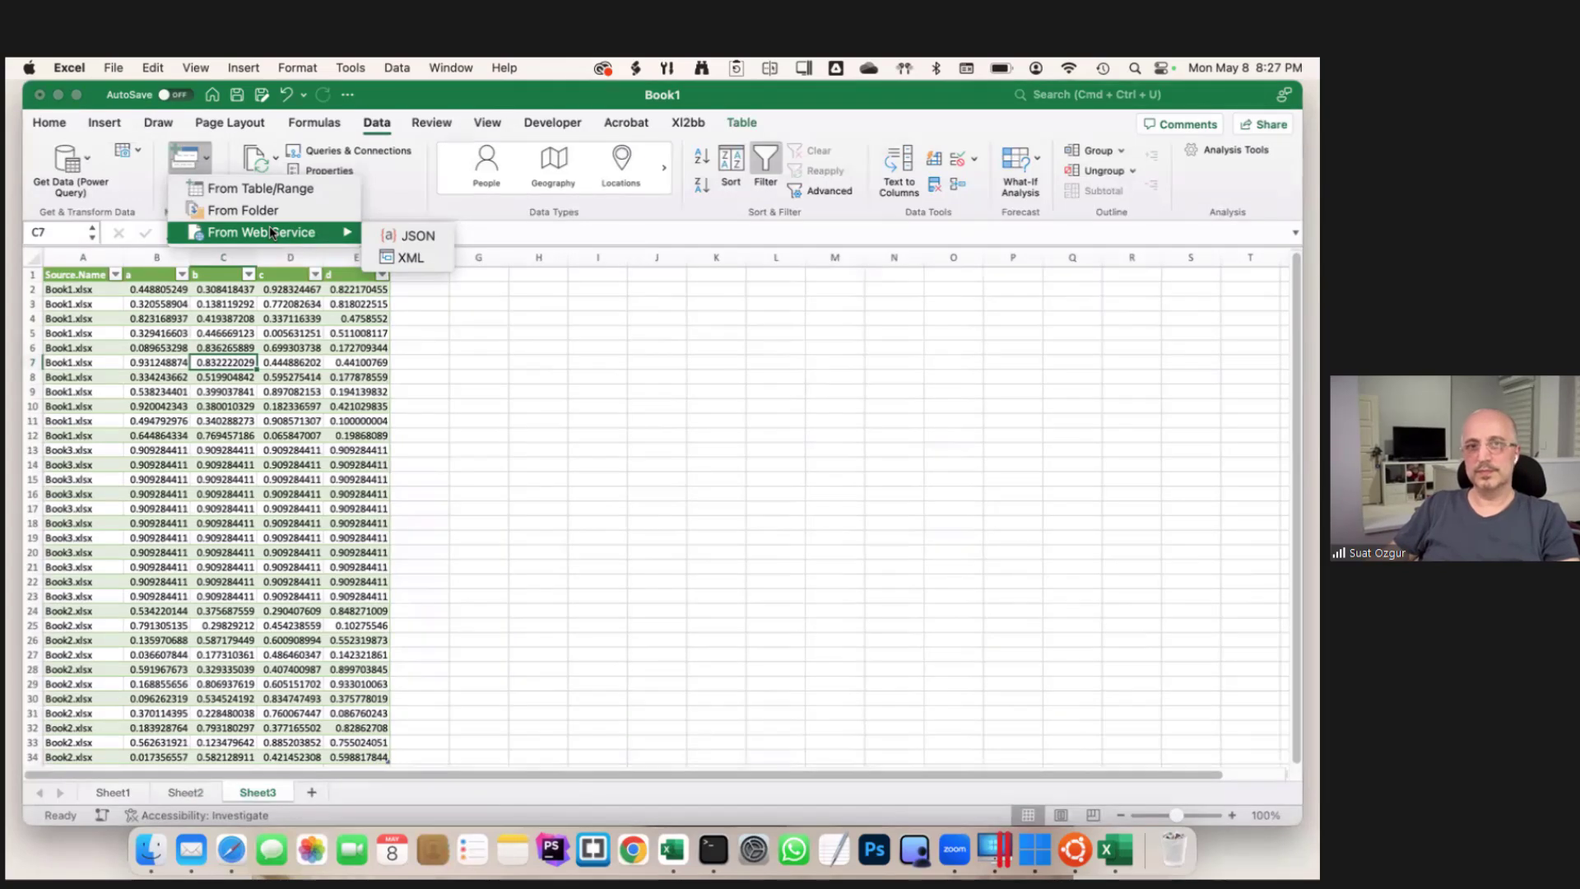
- Fetch data from the pasted book-list JSON web API URL
left_click(420, 237)
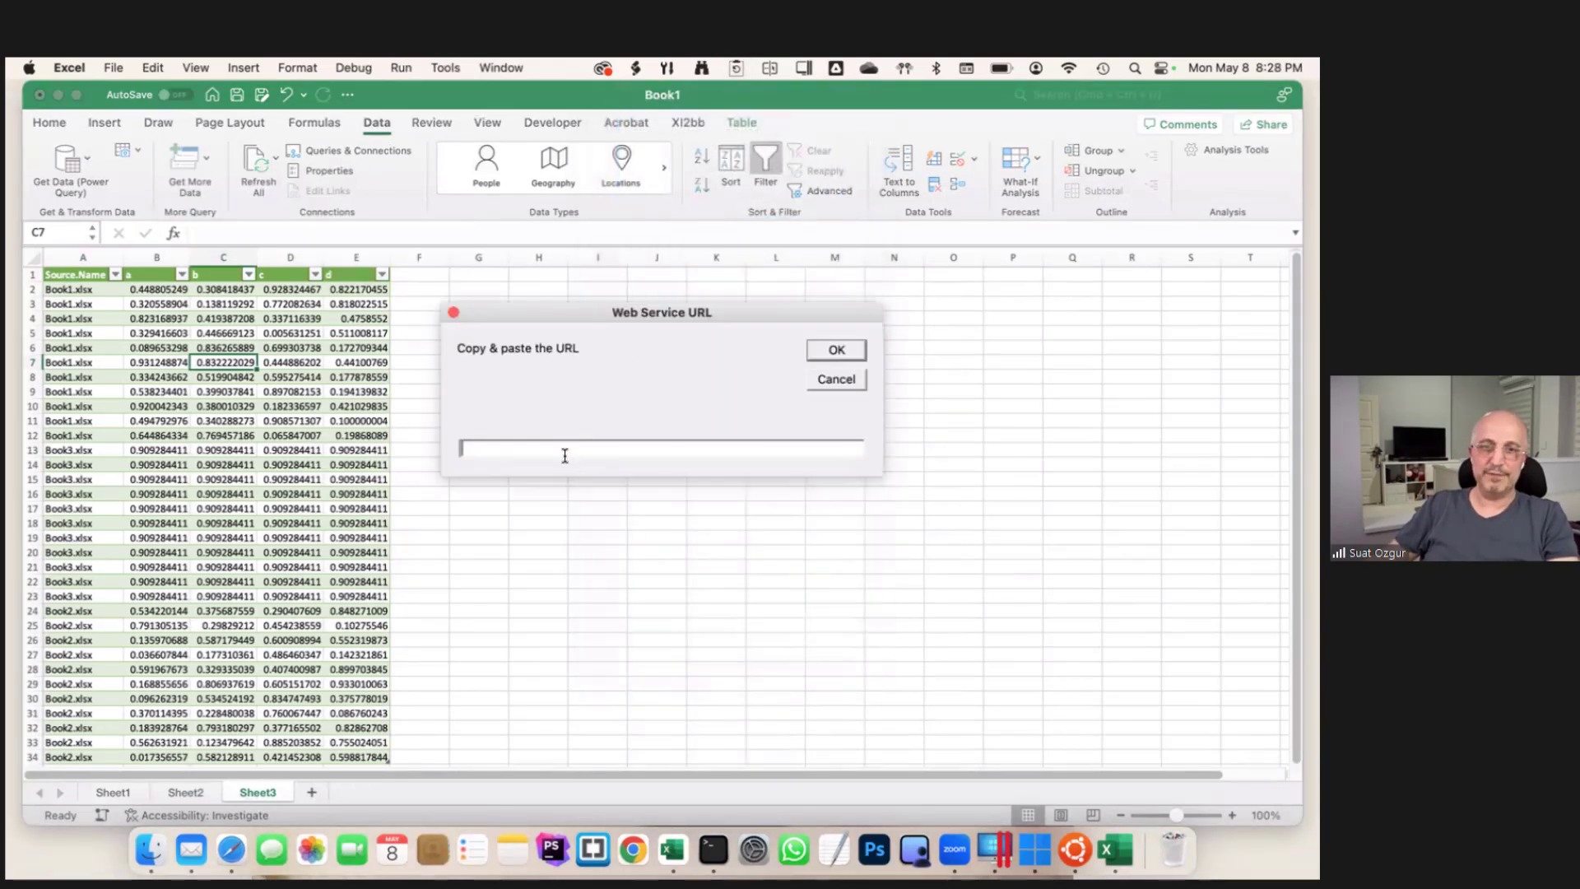
type("https://demo.batcoder.com/api/?k=power%20bi")
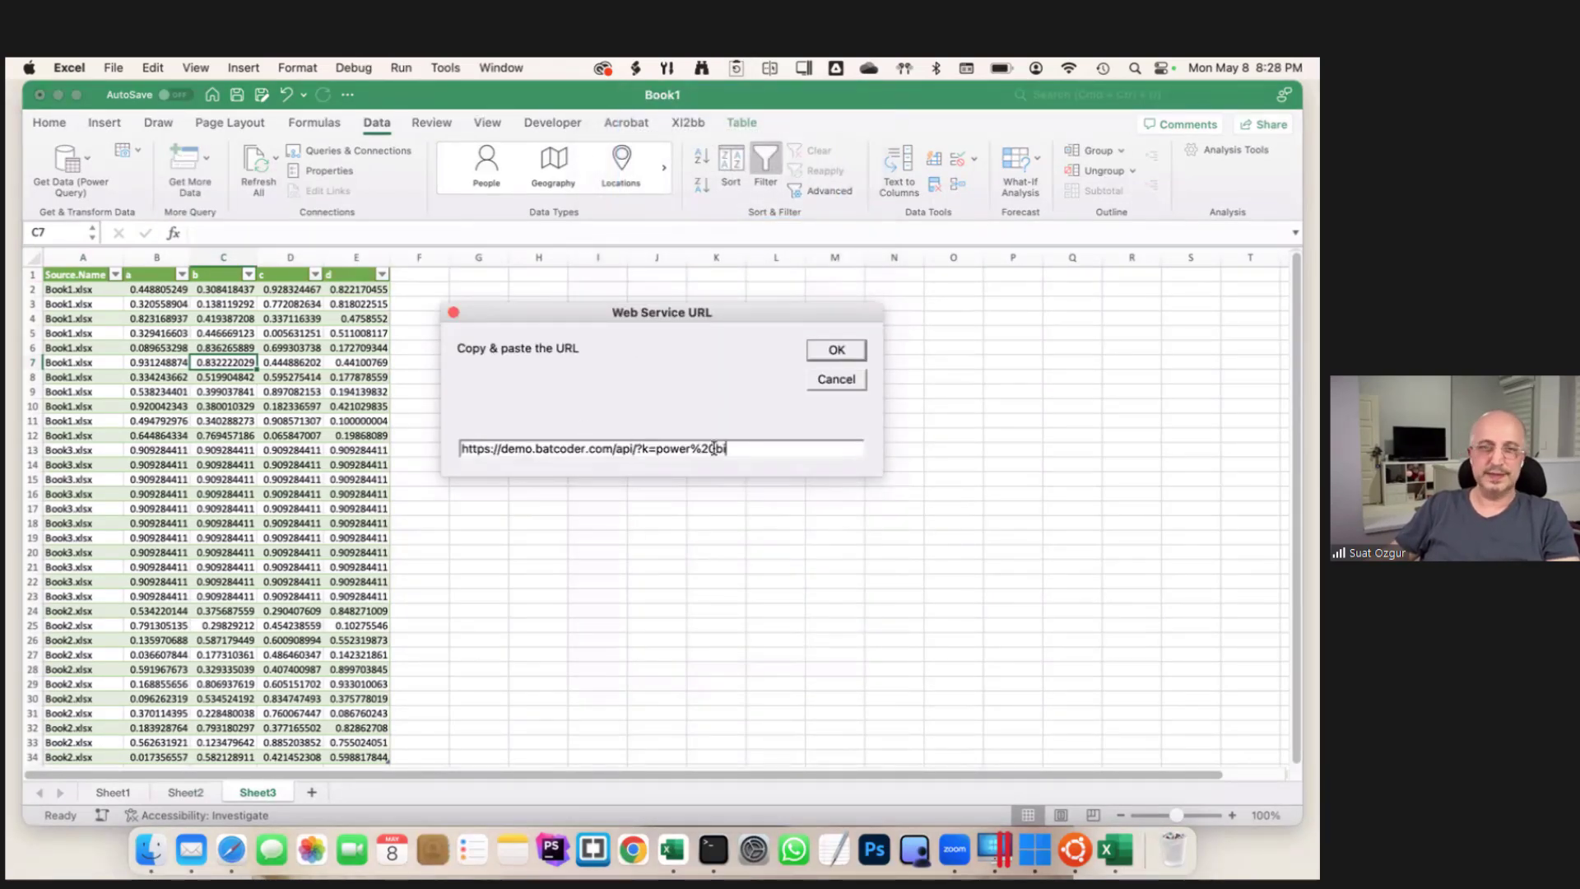
left_click(829, 359)
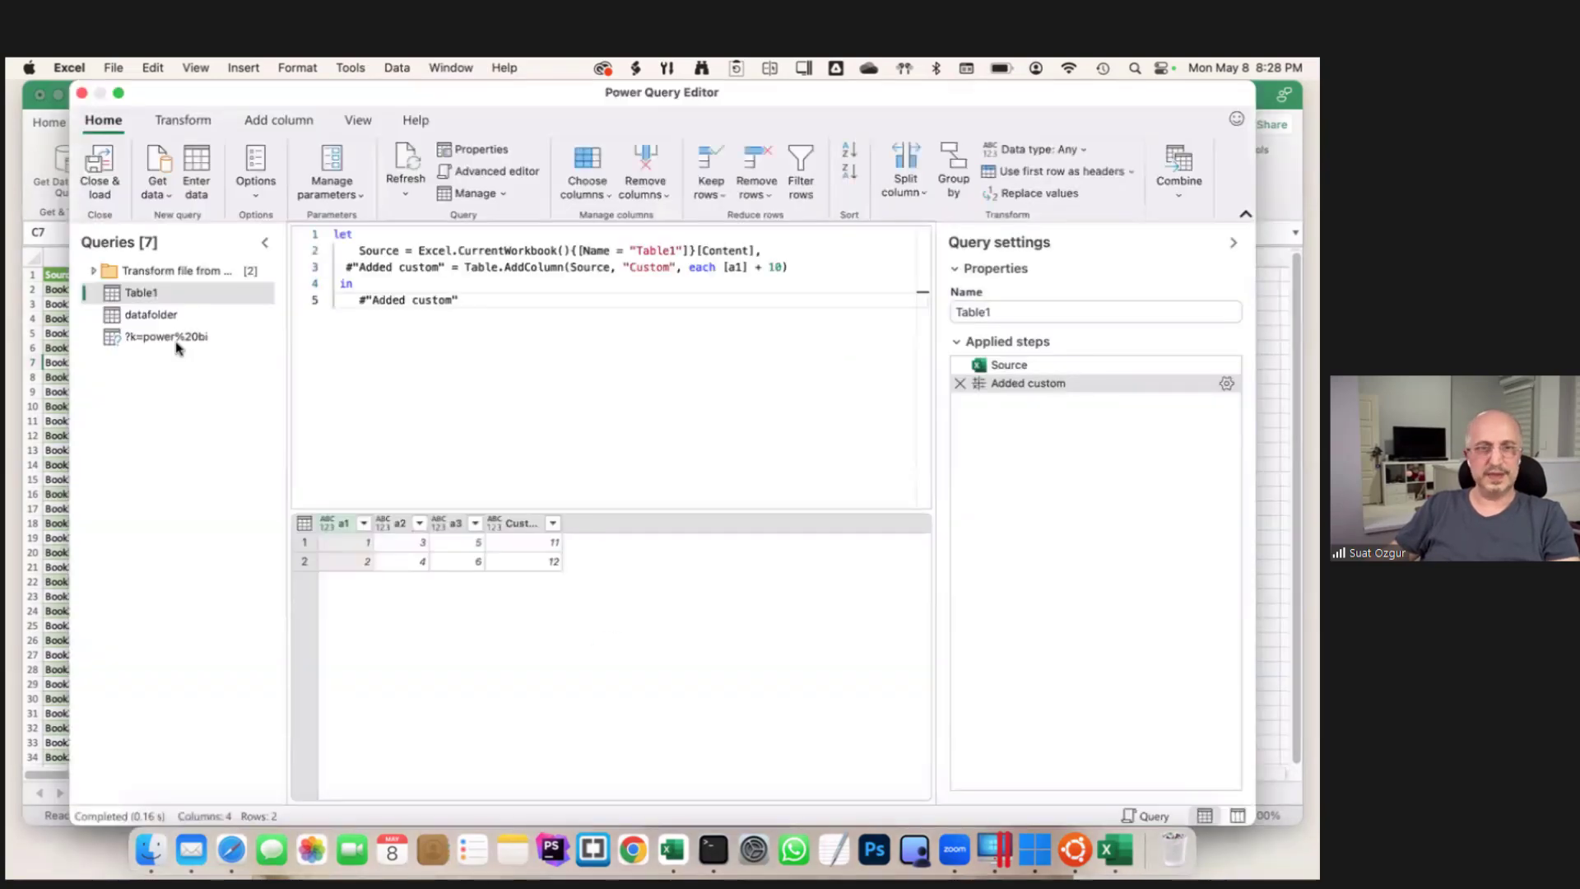
left_click(174, 339)
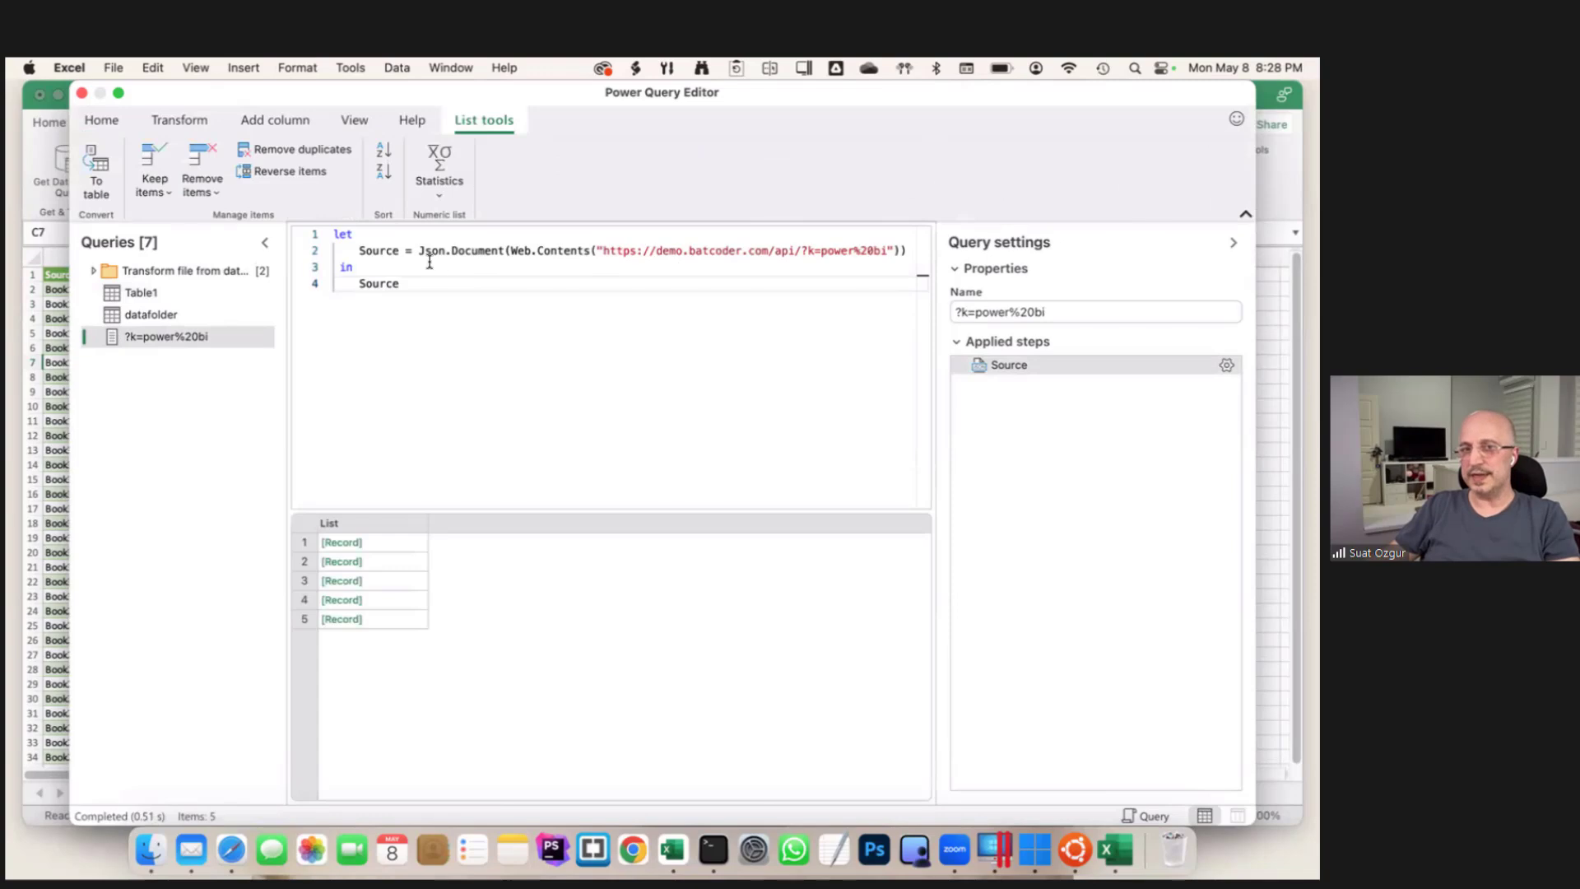
- Convert the record list to a table and expand Column1 into all fields
left_click_drag(448, 287, 307, 223)
left_click(405, 288)
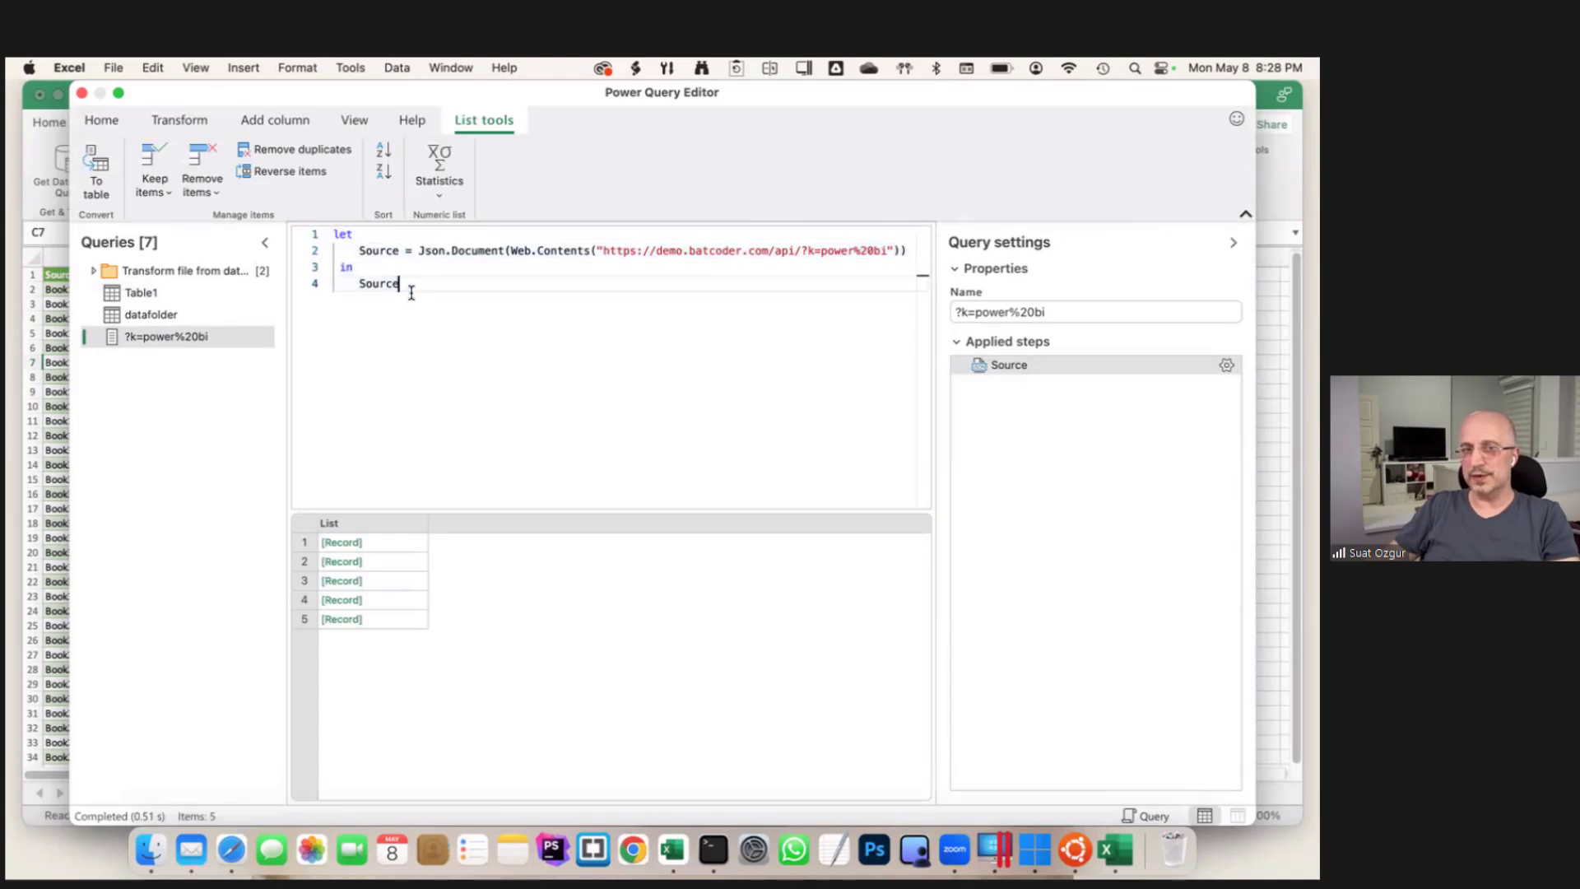
left_click(390, 528)
left_click(96, 172)
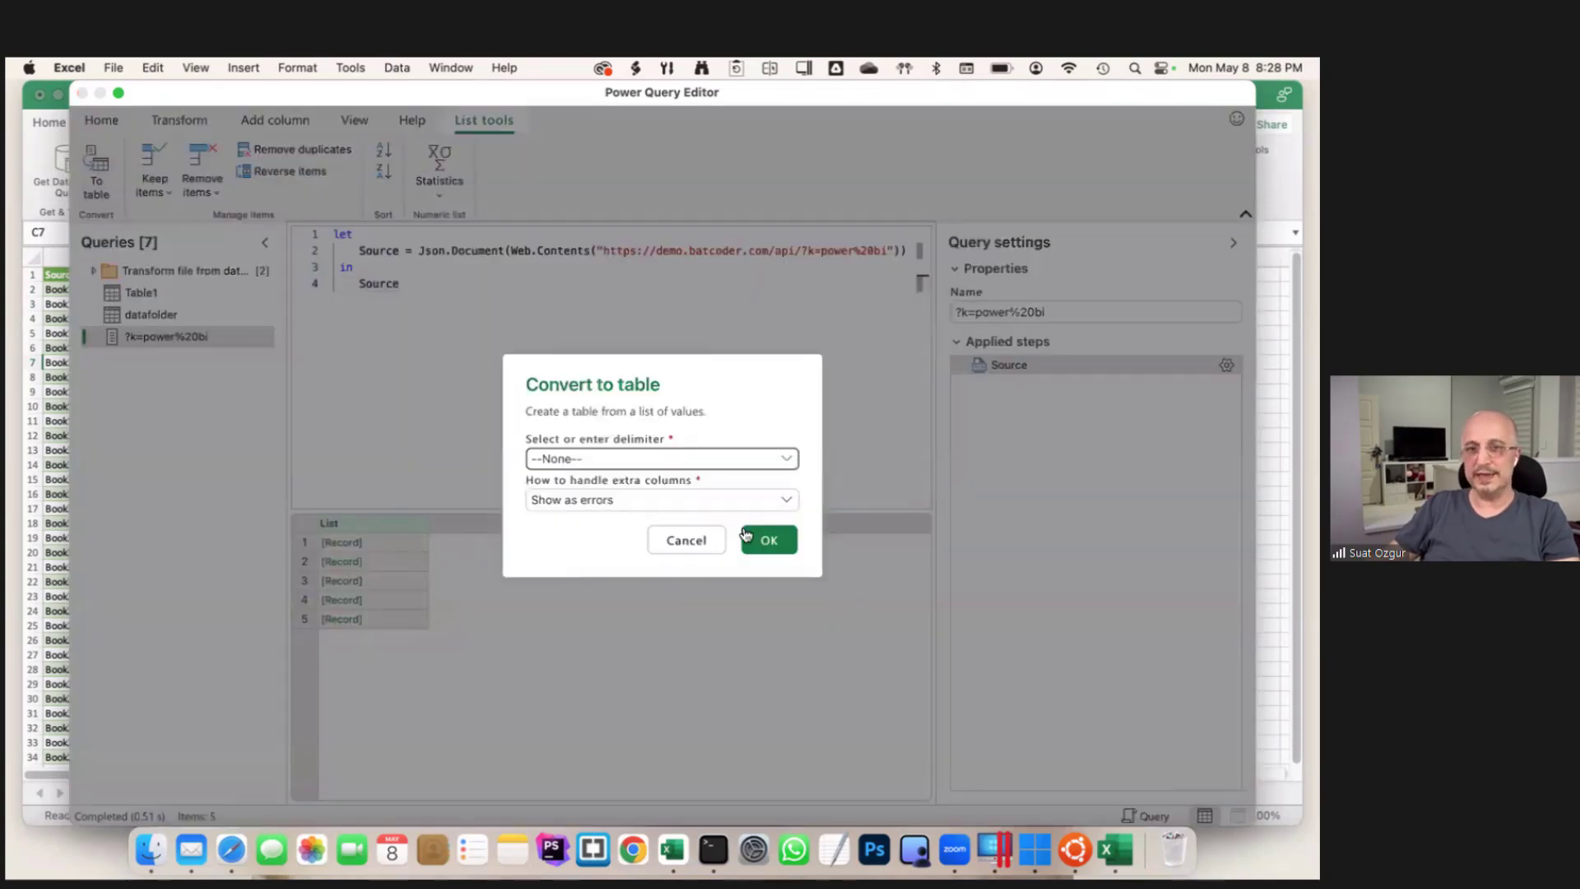
left_click(768, 542)
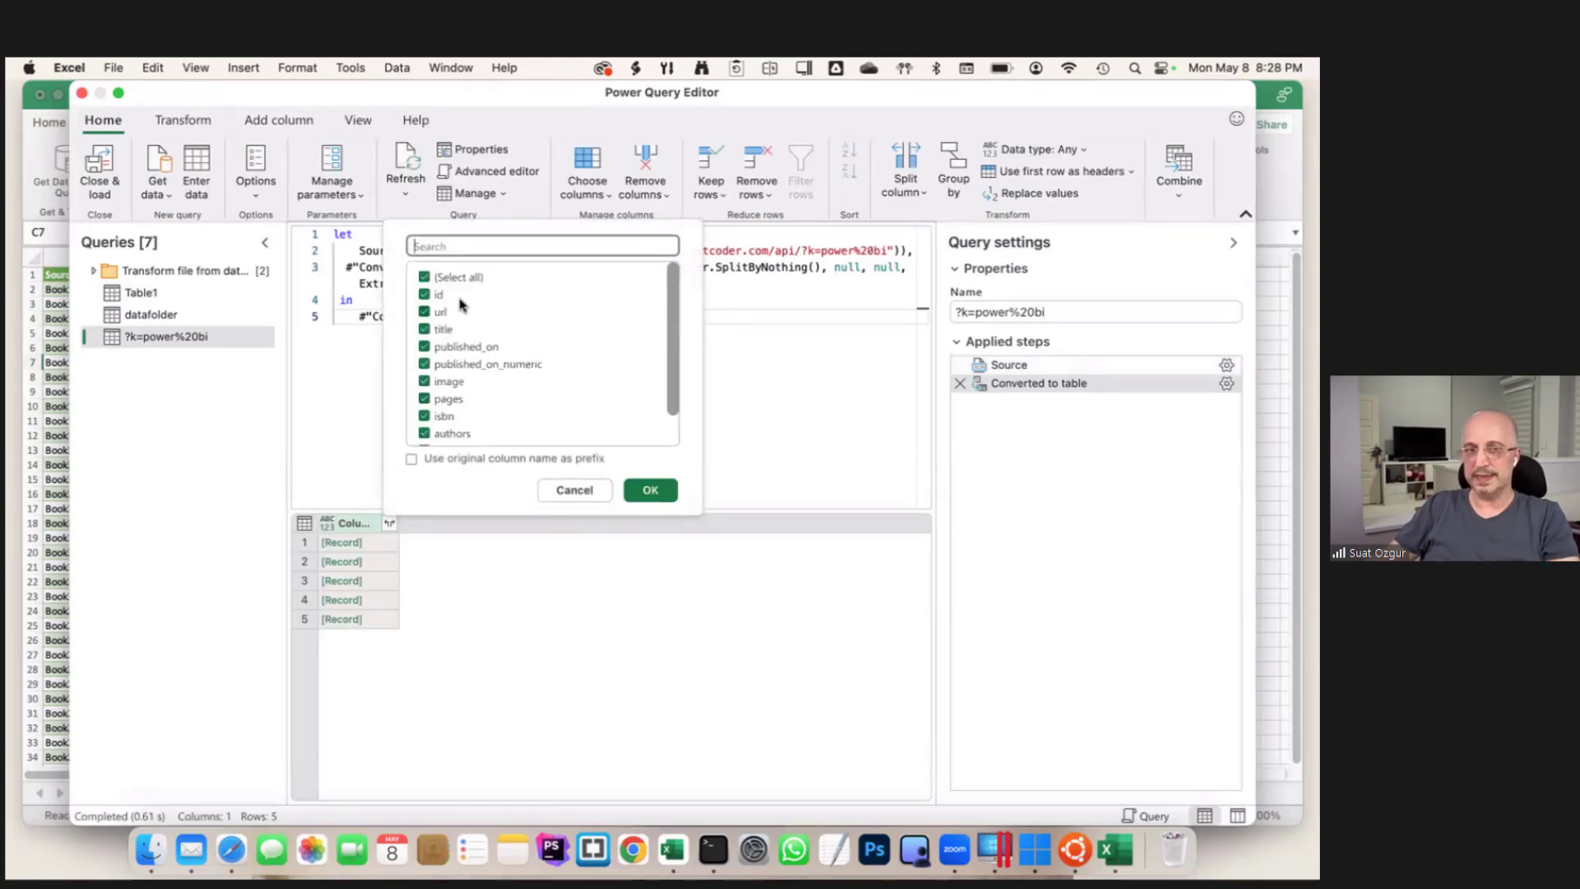
left_click(650, 490)
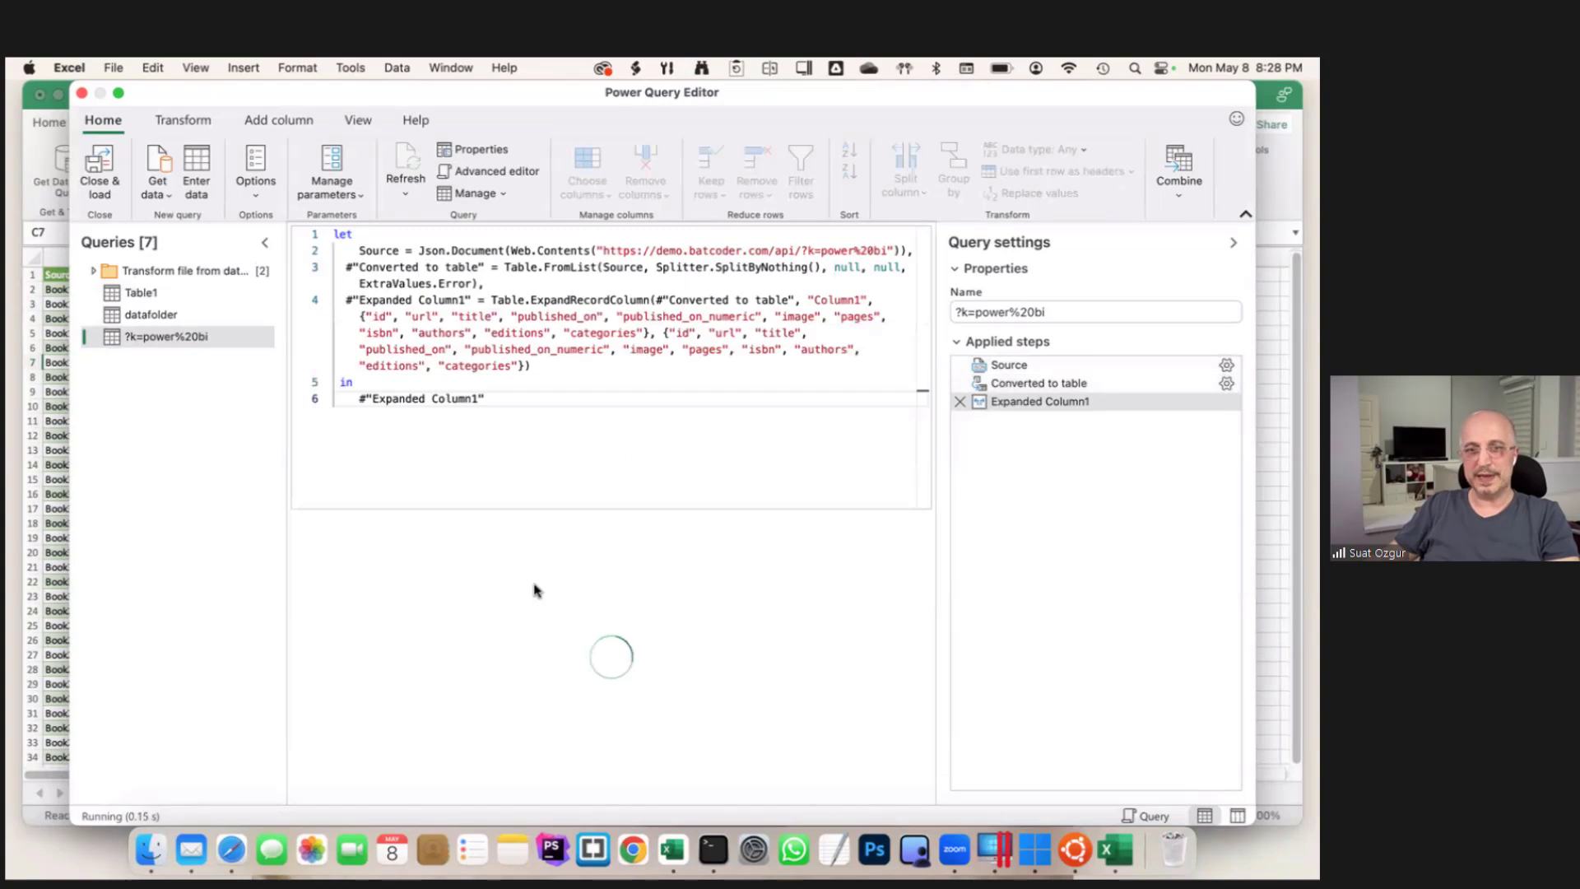
- Load the five-book JSON query to Sheet4 and scroll across its id, url and title columns
left_click(97, 169)
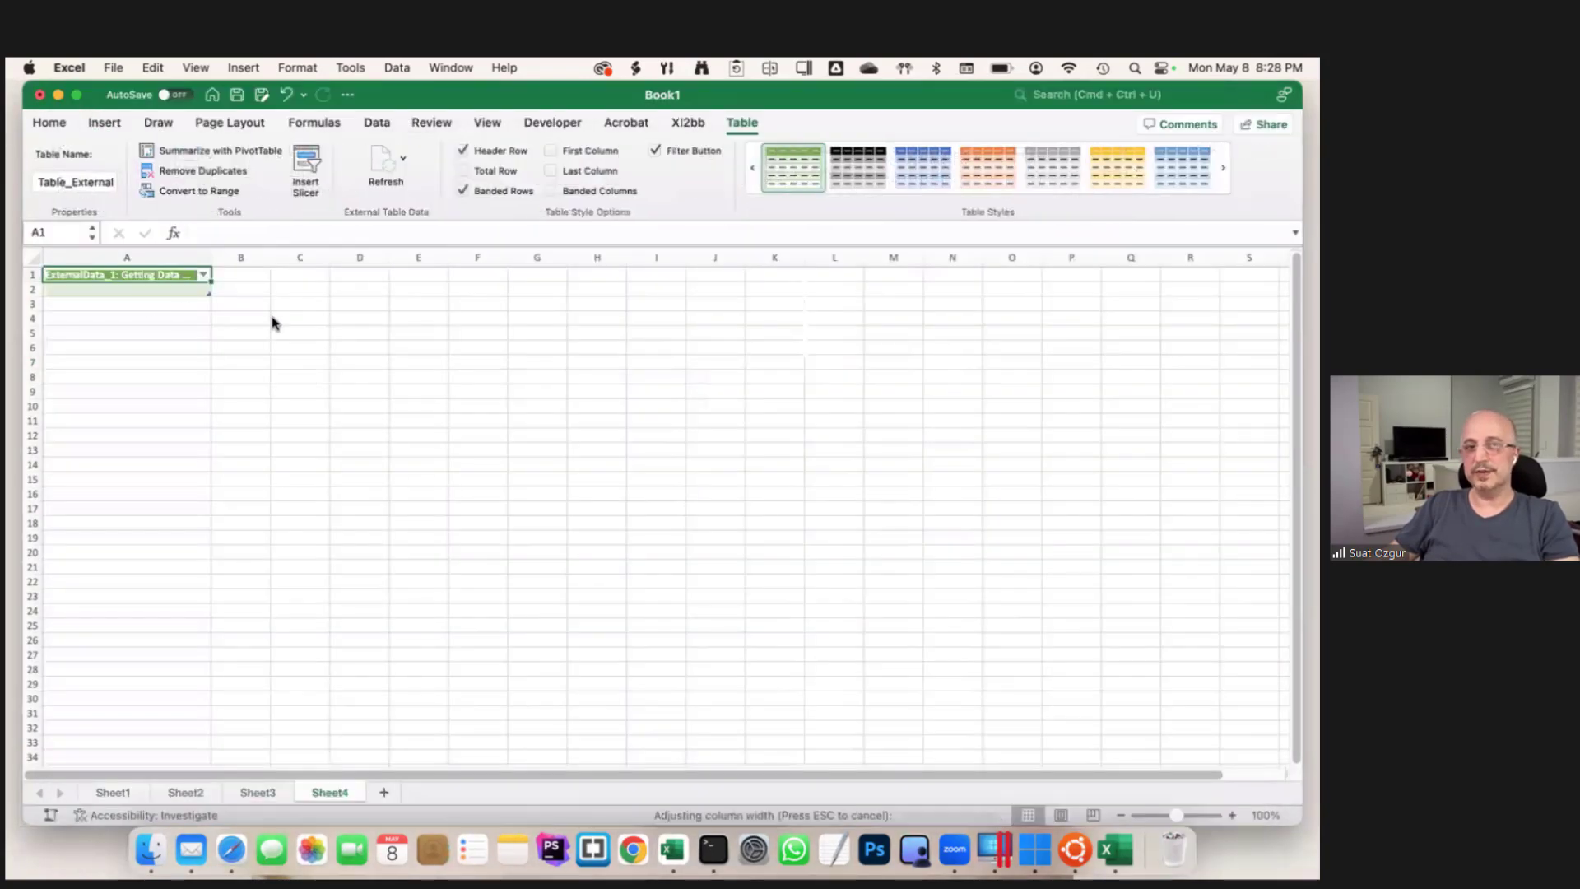
scroll(258, 329, "right", 5)
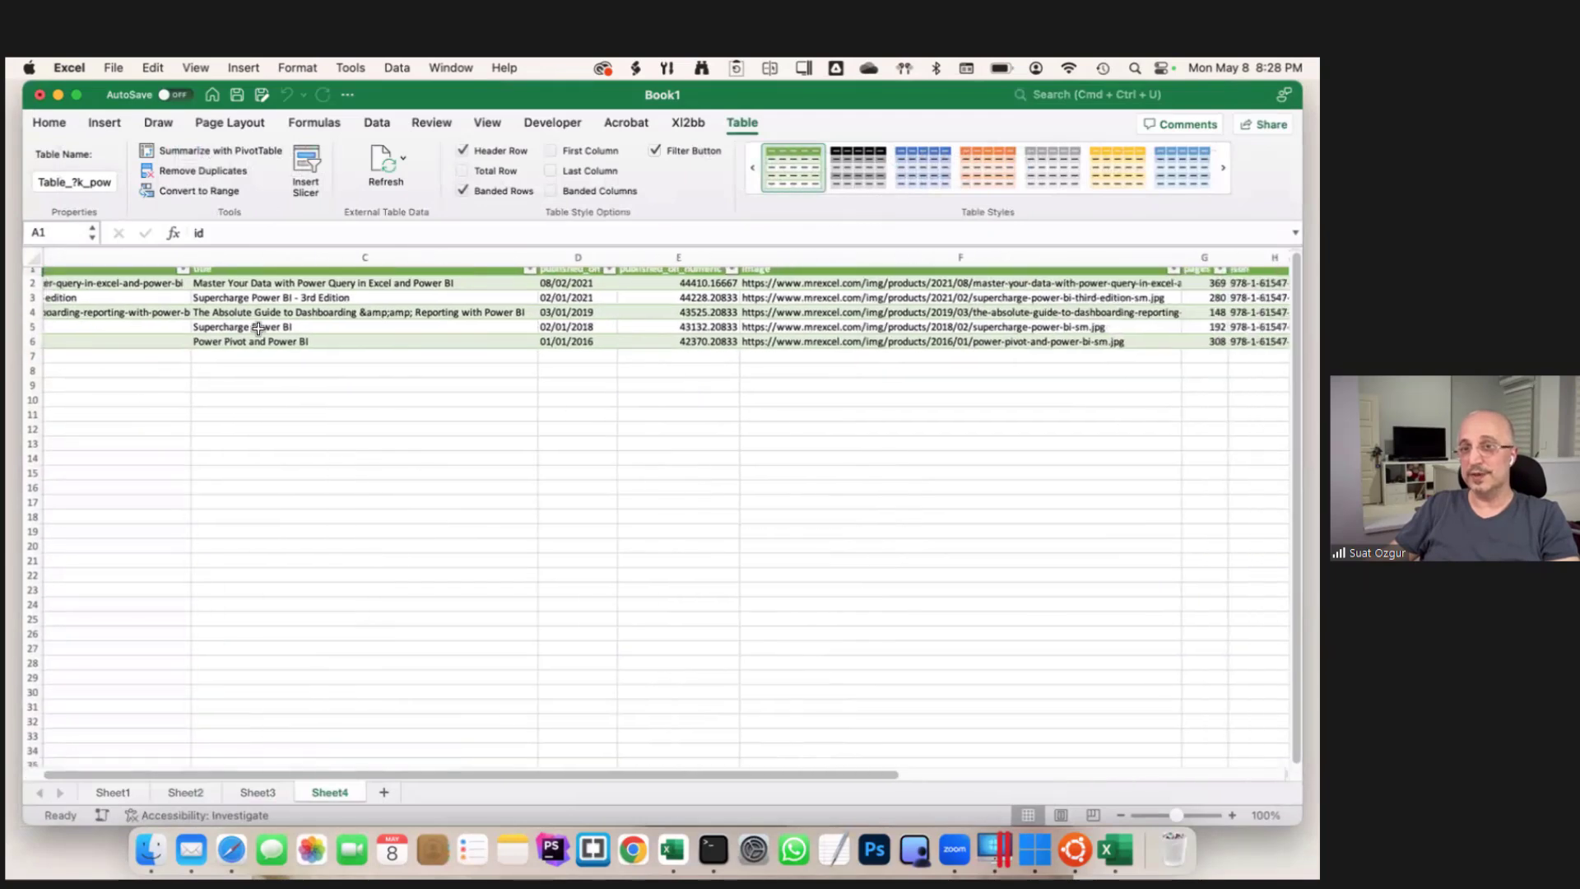
scroll(258, 328, "right", 5)
scroll(258, 328, "left", 8)
scroll(165, 313, "left", 2)
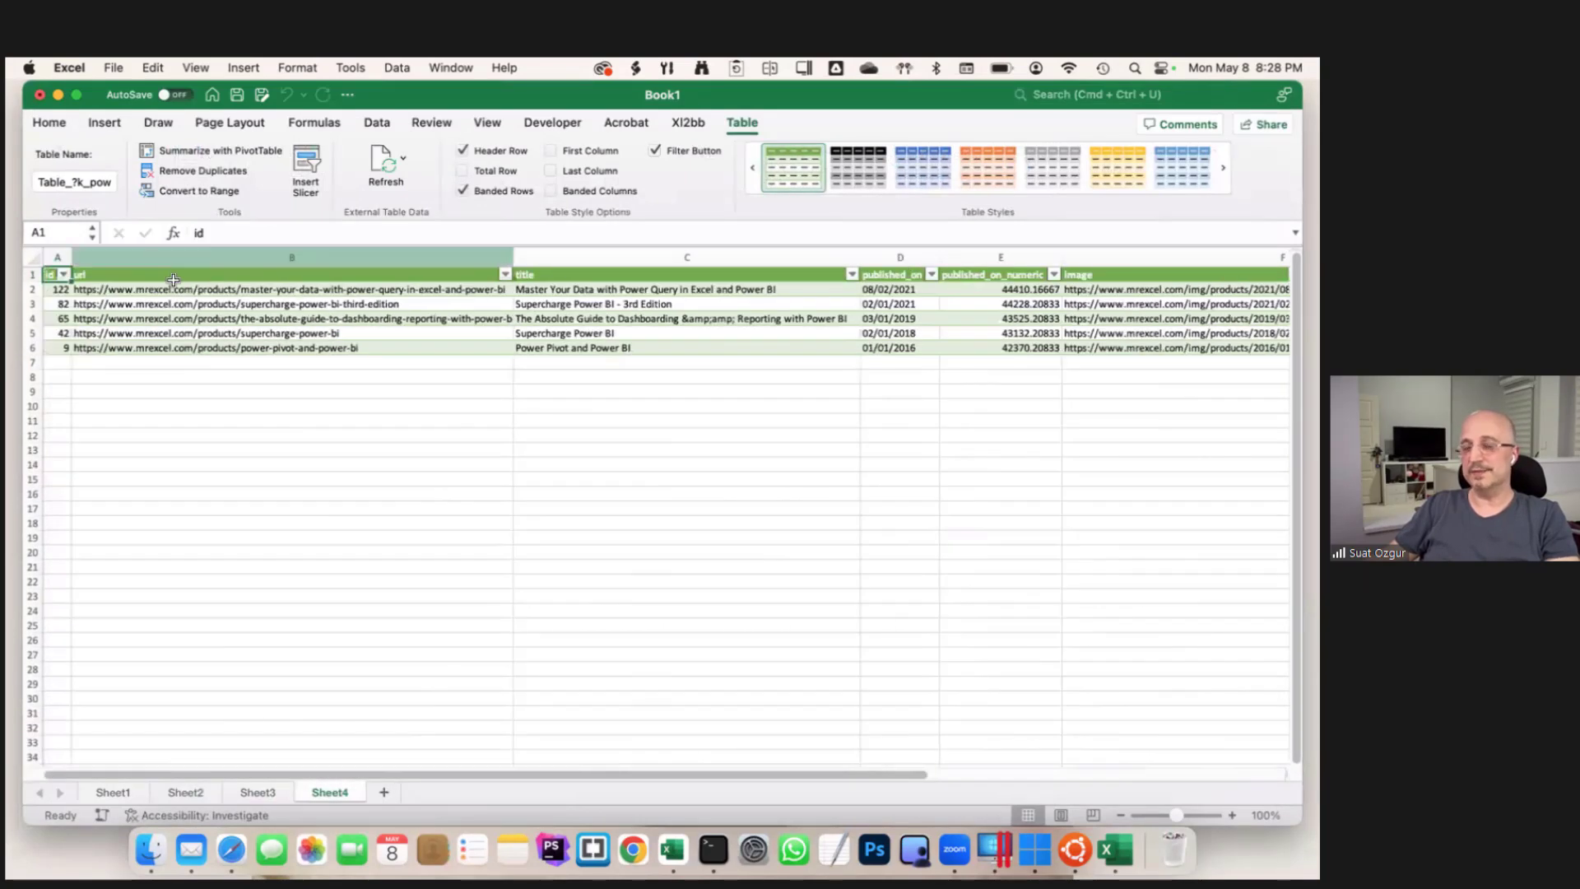